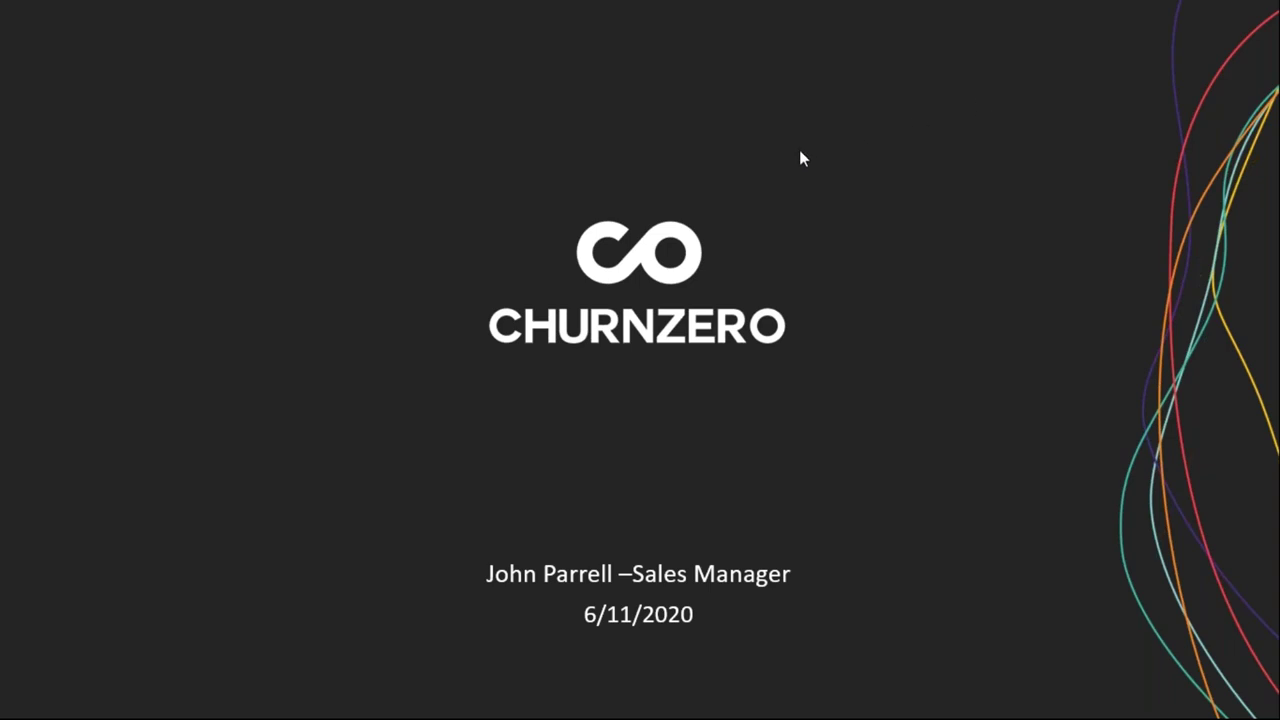
Step: Advance the slideshow past the ChurnZero title slide to the next slide
left_click(314, 252)
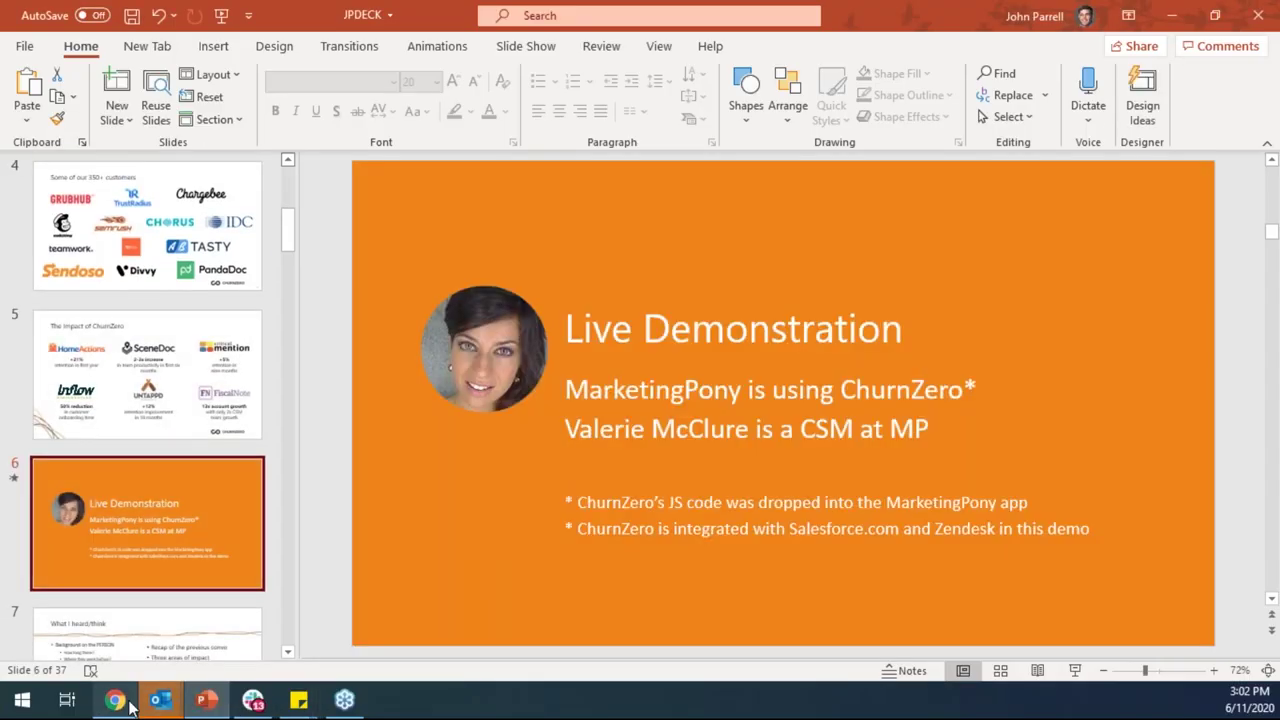
Step: Return to ChurnZero's Command Center and highlight today's 4 customer meetings in the summary
left_click(115, 700)
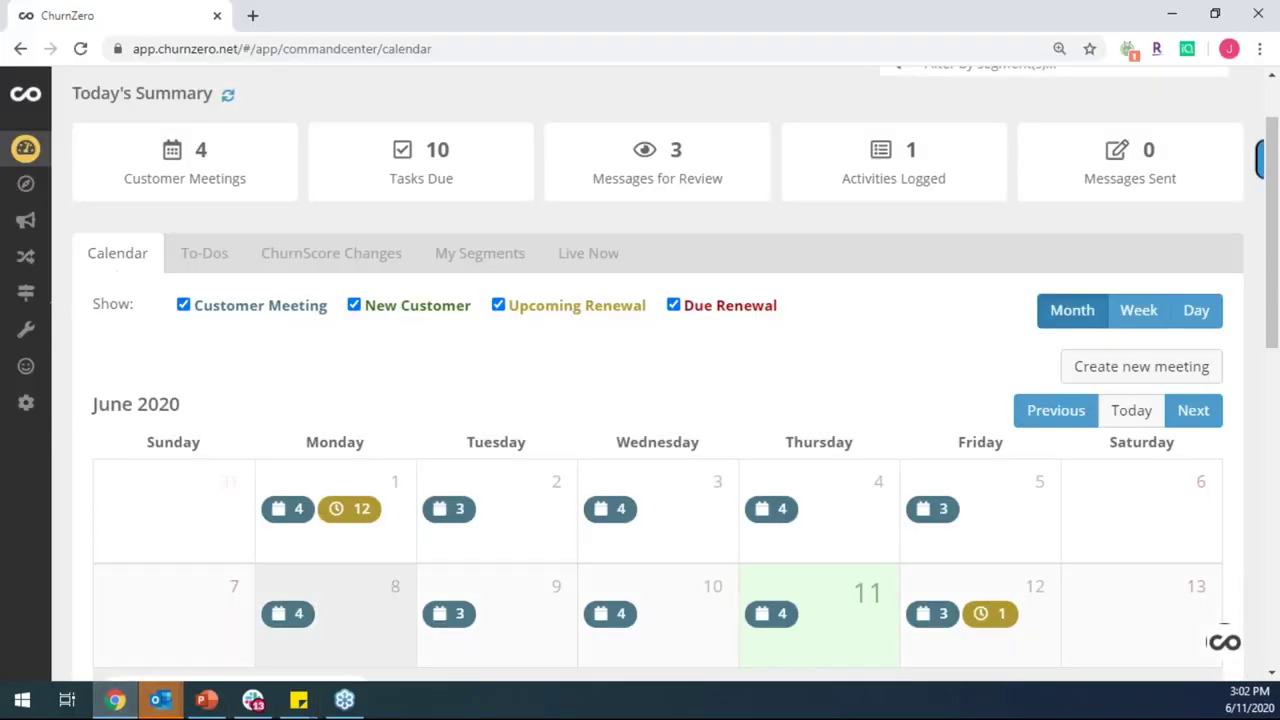
scroll(940, 118, "up", 1)
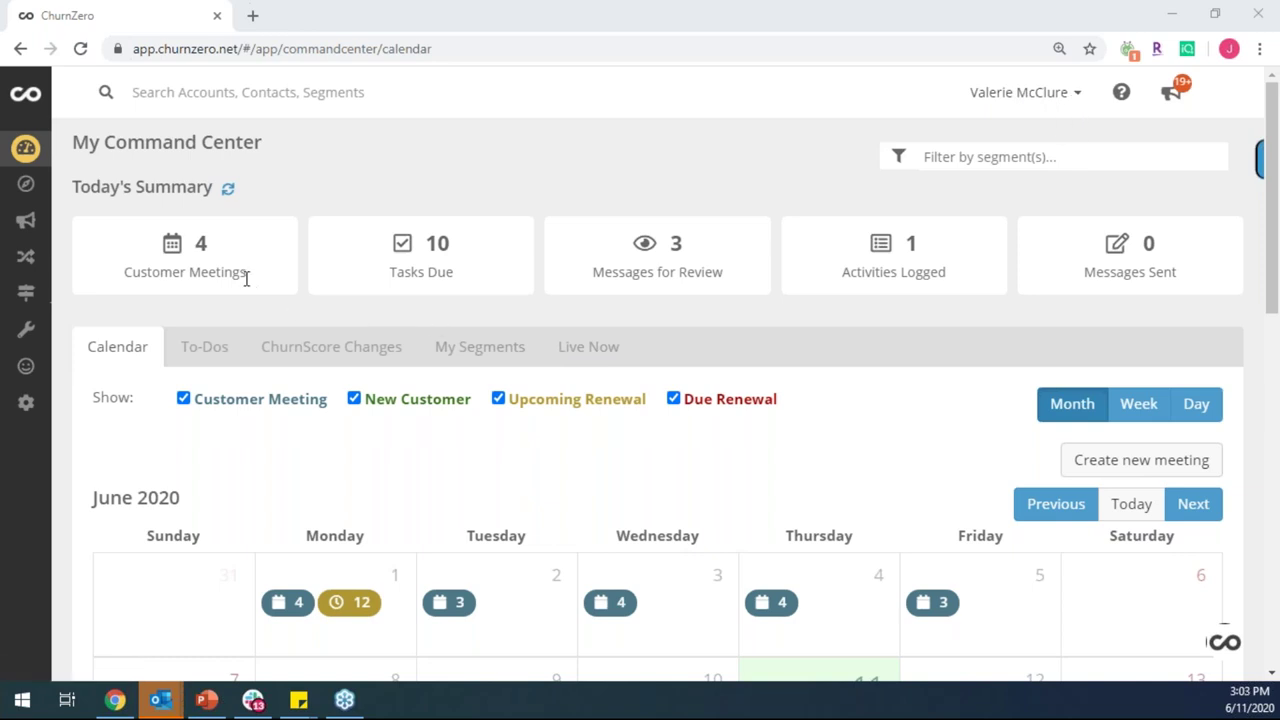
left_click_drag(250, 278, 178, 245)
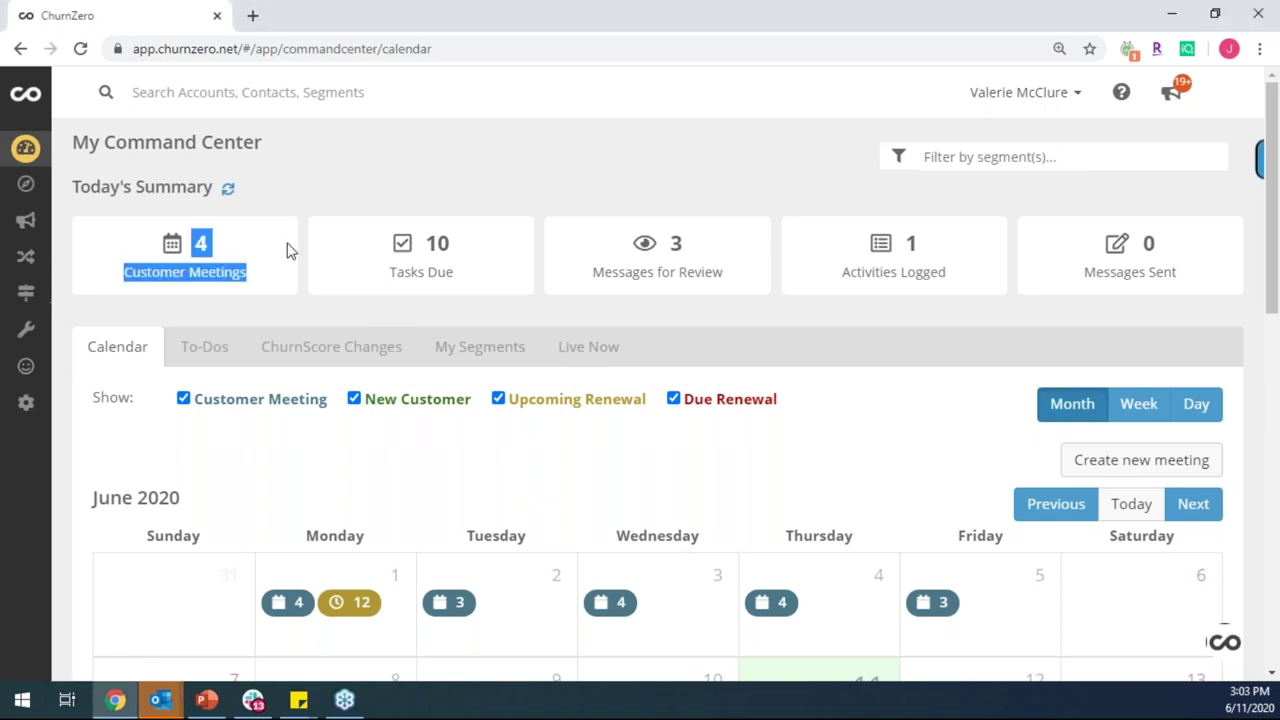
Step: List today's customer meetings and highlight the Welcome Call with Wiseguard title
scroll(290, 250, "down", 1)
left_click(250, 170)
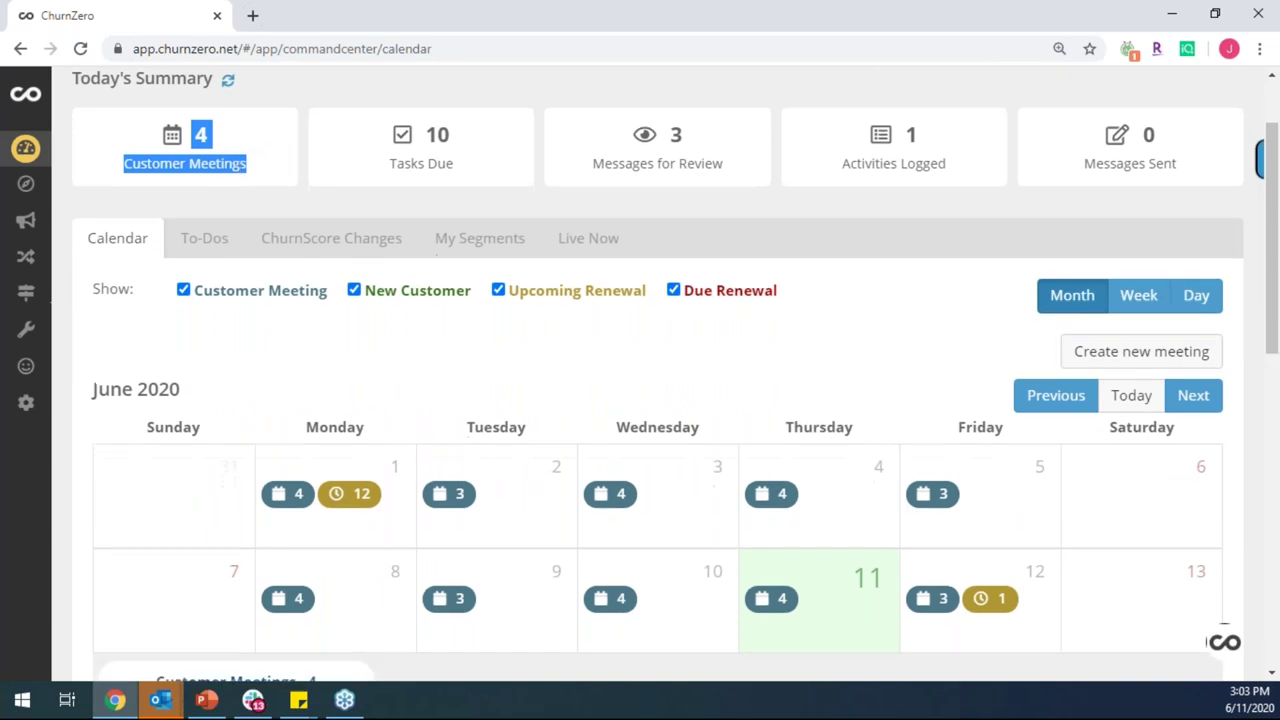
scroll(540, 383, "down", 1)
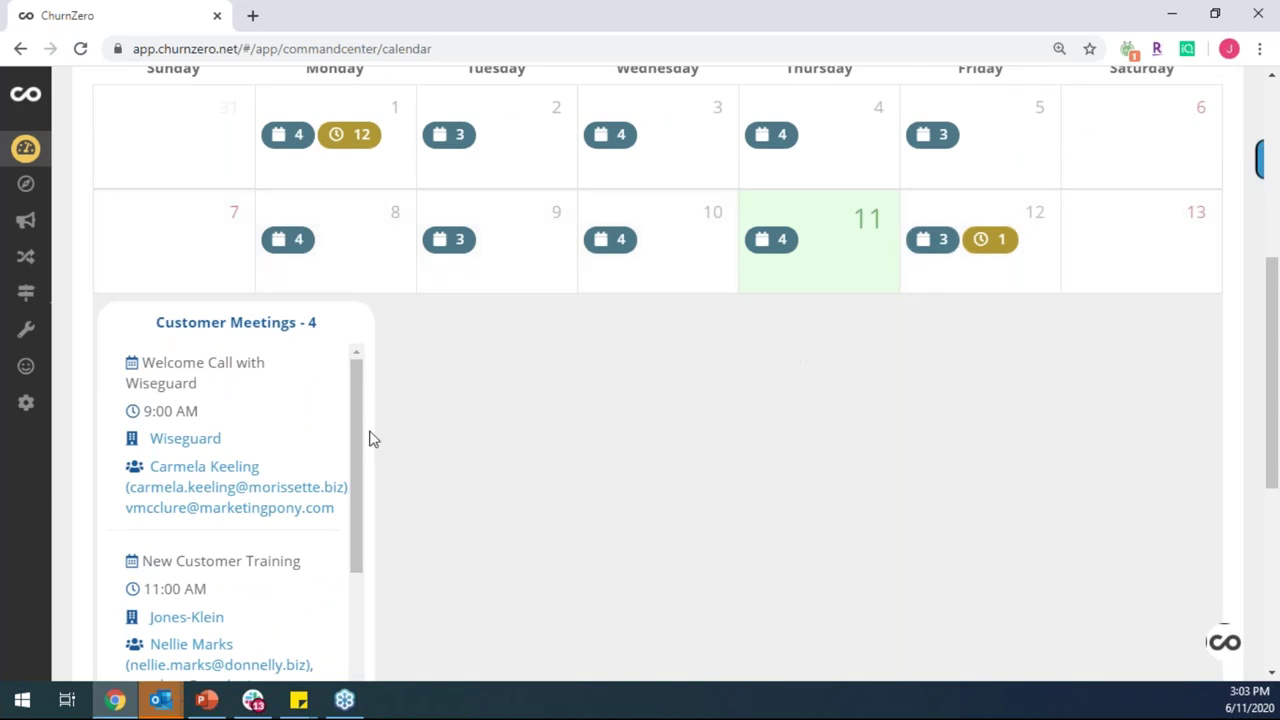
mouse_move(239, 370)
left_click_drag(234, 391, 146, 359)
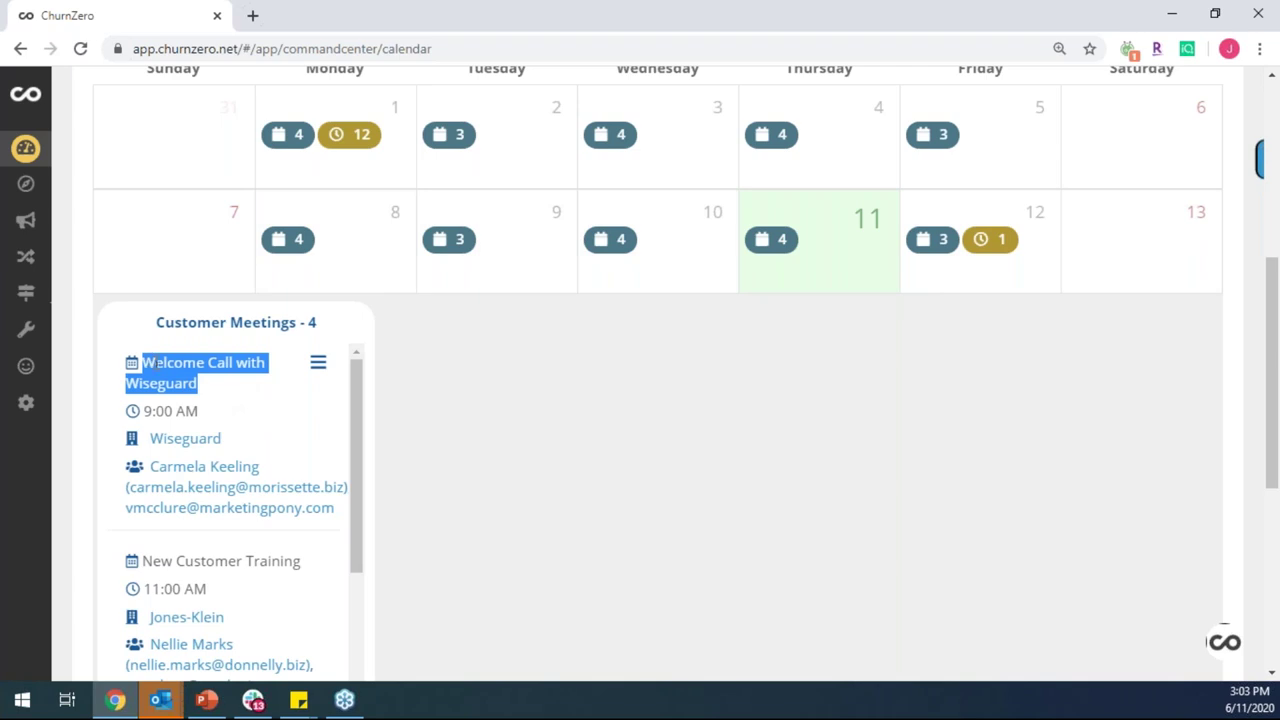
Step: Re-highlight the Wiseguard meeting title, then show and dismiss its action menu
left_click(224, 399)
left_click_drag(220, 397, 145, 360)
left_click(318, 362)
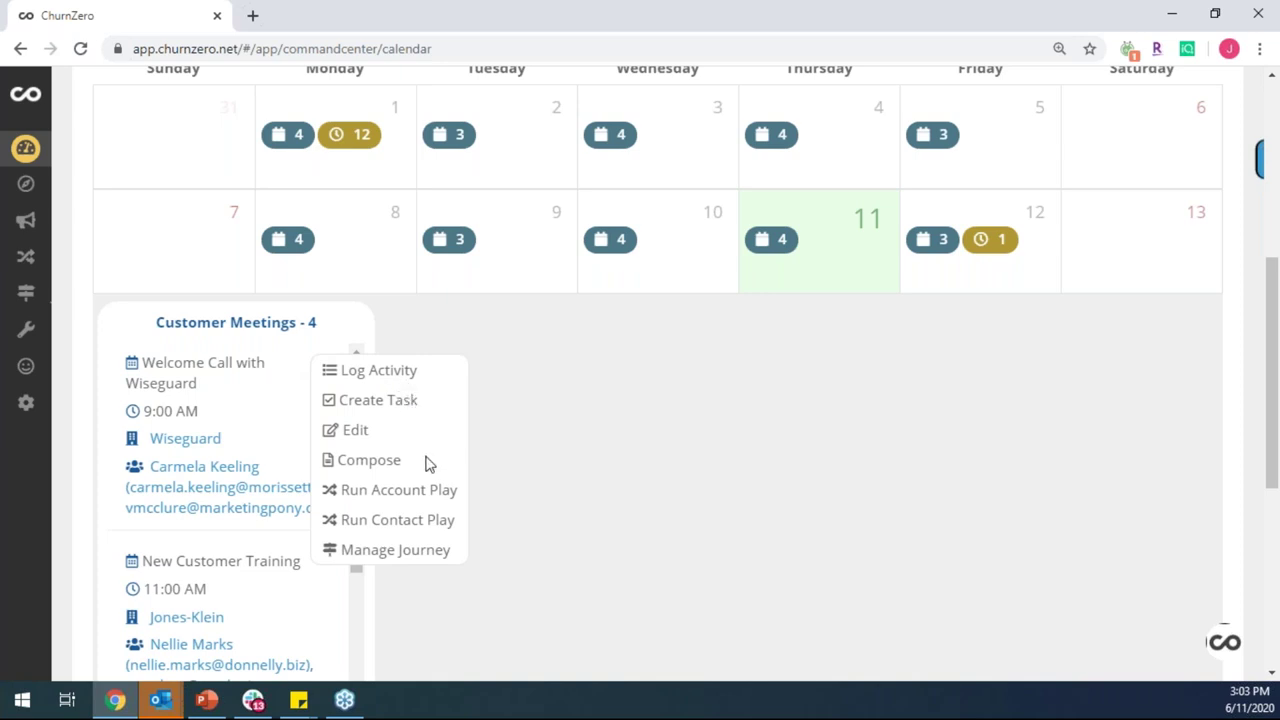
left_click(706, 451)
scroll(746, 461, "up", 5)
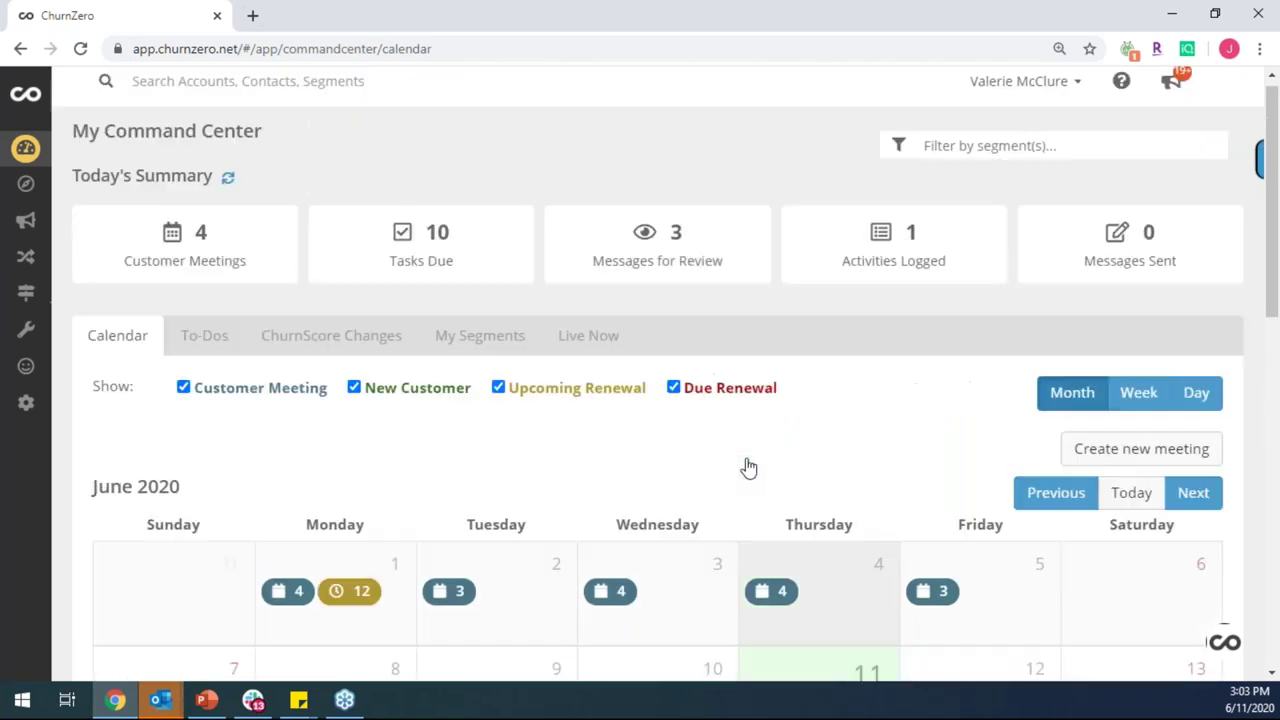
Step: Show the 10 open to-do tasks sorted by Primary ChurnScore, highest (41) first
left_click(220, 358)
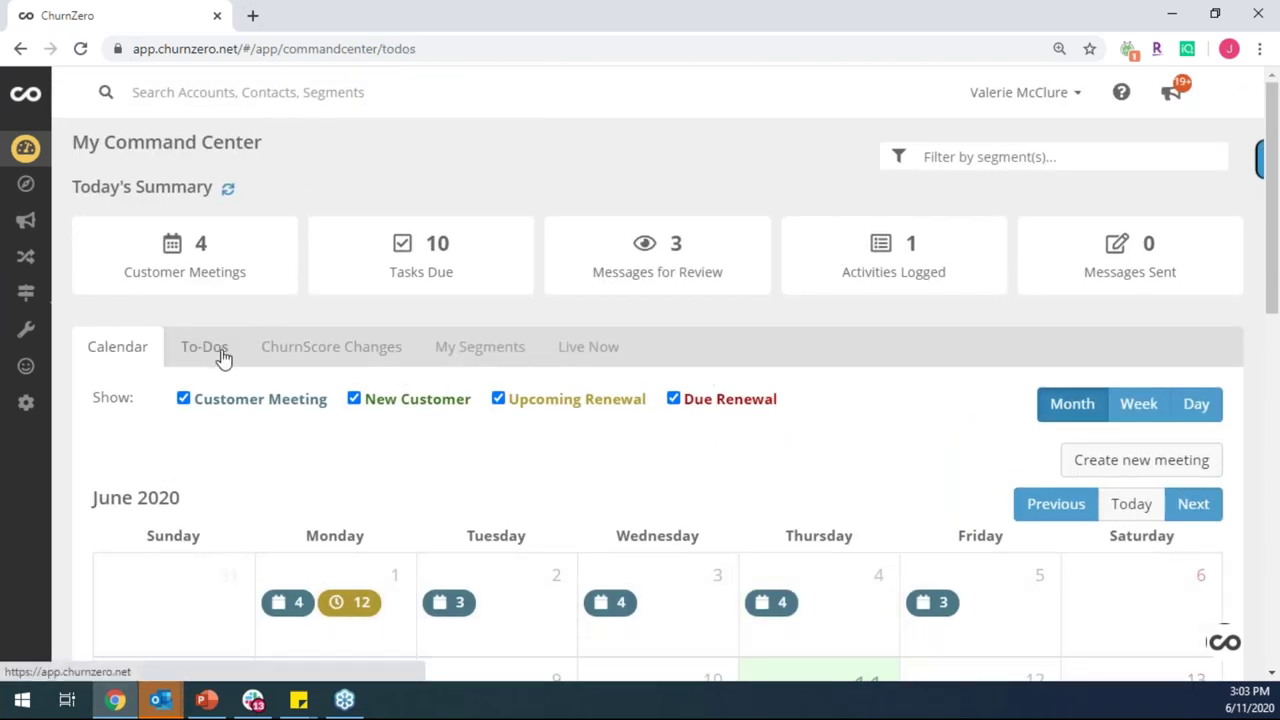
triple_click(477, 288)
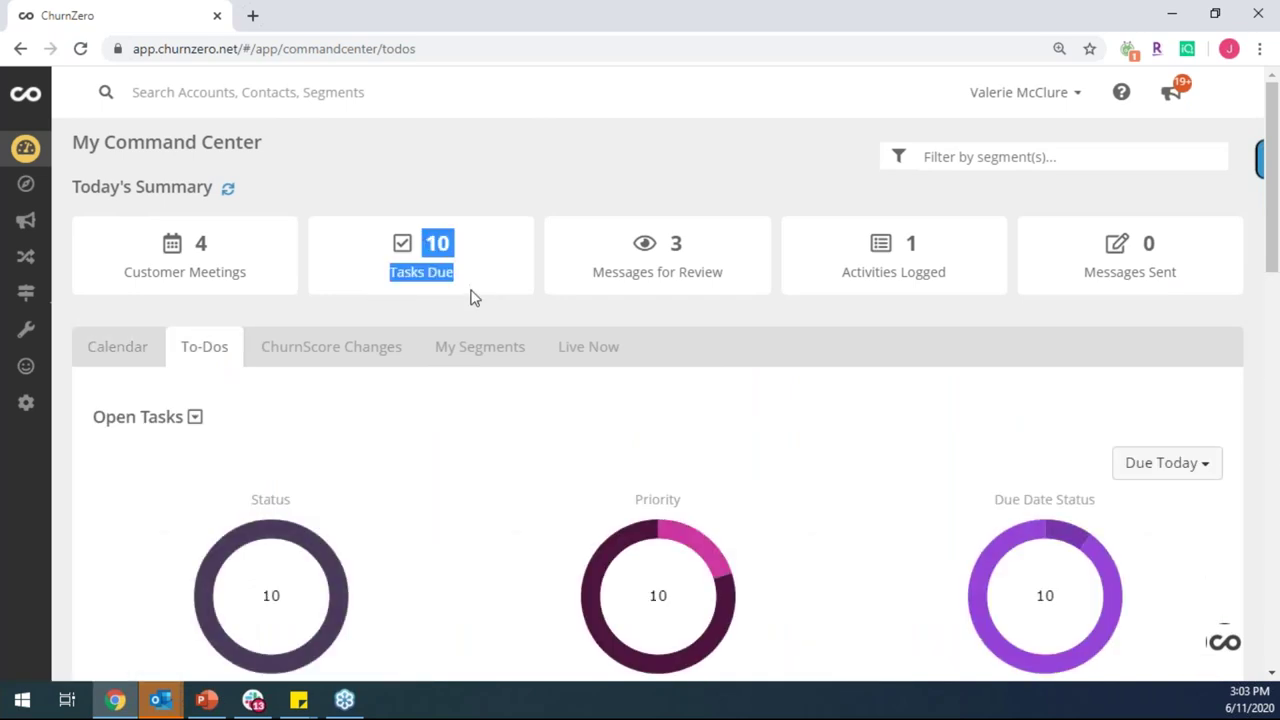
scroll(500, 337, "down", 6)
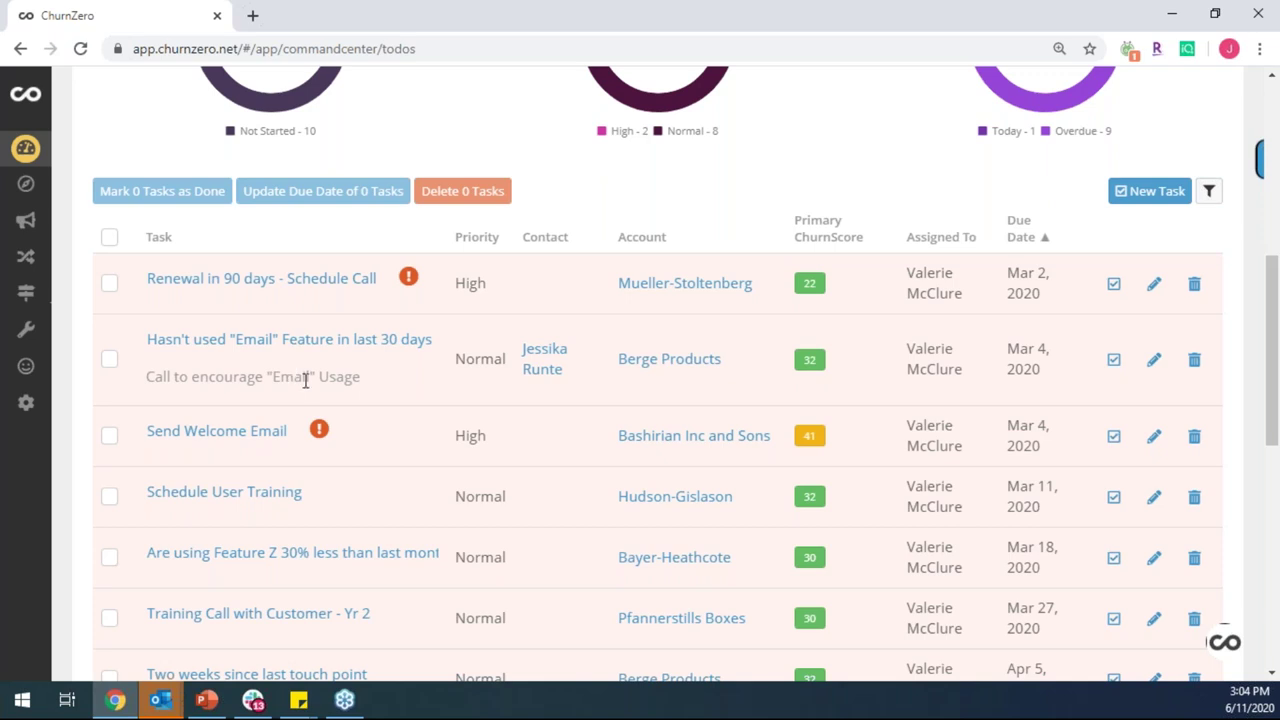
left_click(832, 237)
left_click(830, 238)
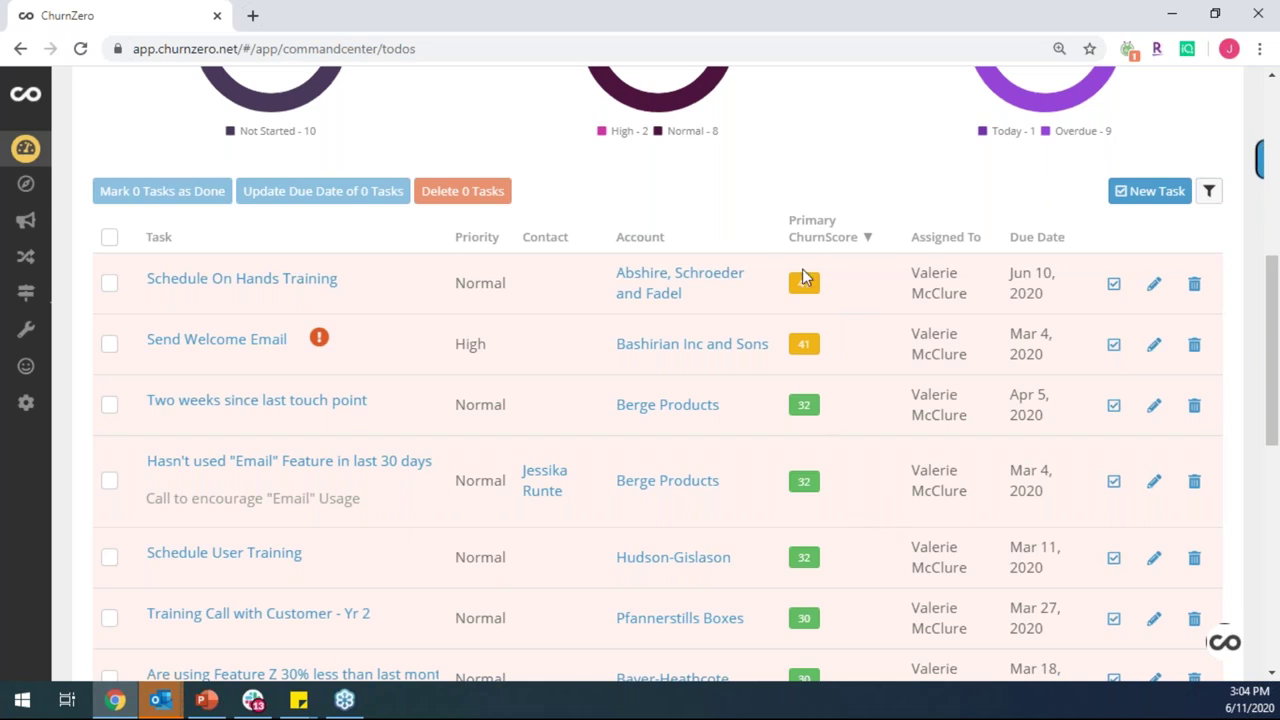
scroll(734, 392, "up", 5)
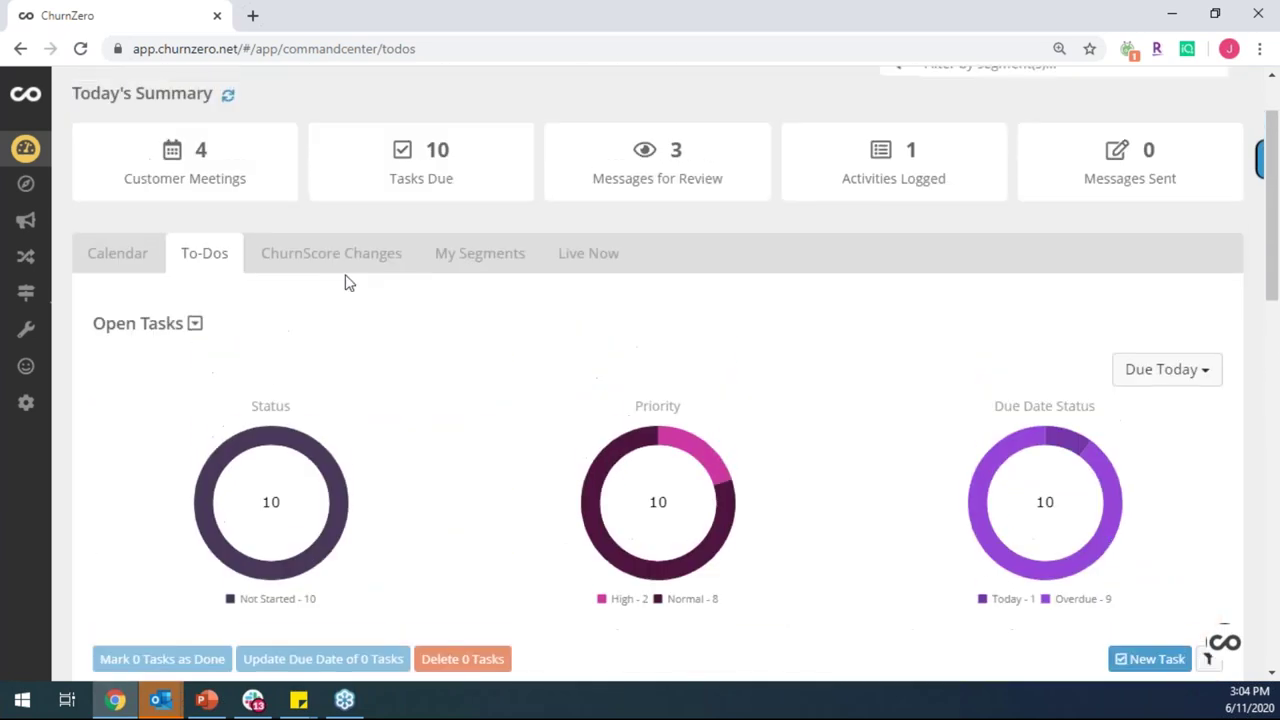
Step: Show ChurnScore Changes: 1 Yellow-to-Red, 1 Yellow-to-Green shift, 183 accounts split 88/88/7
left_click(335, 262)
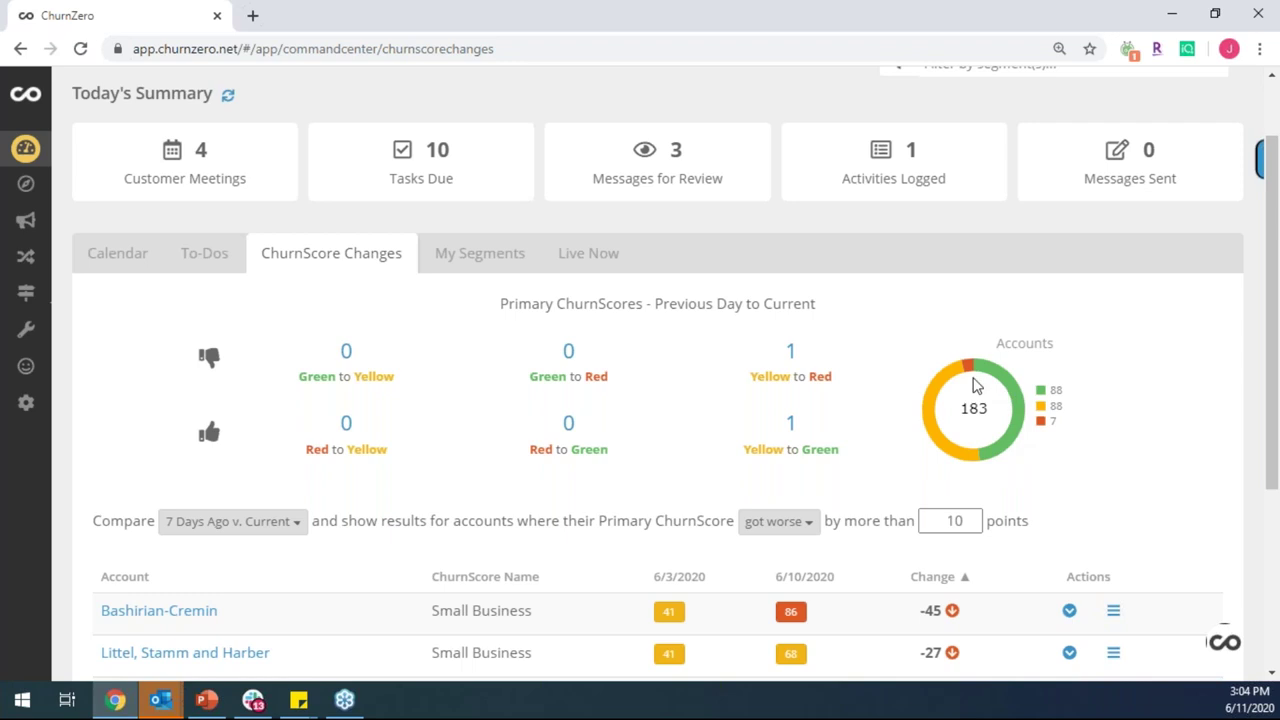
mouse_move(1067, 397)
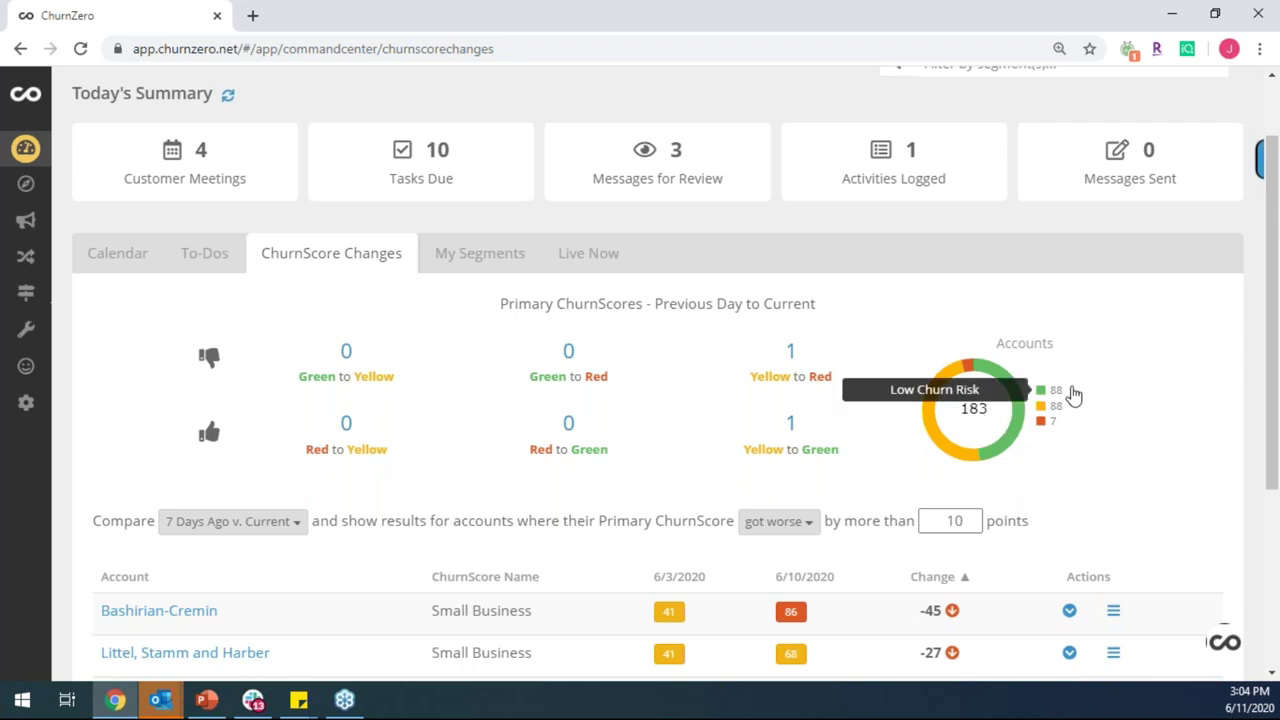
mouse_move(1069, 428)
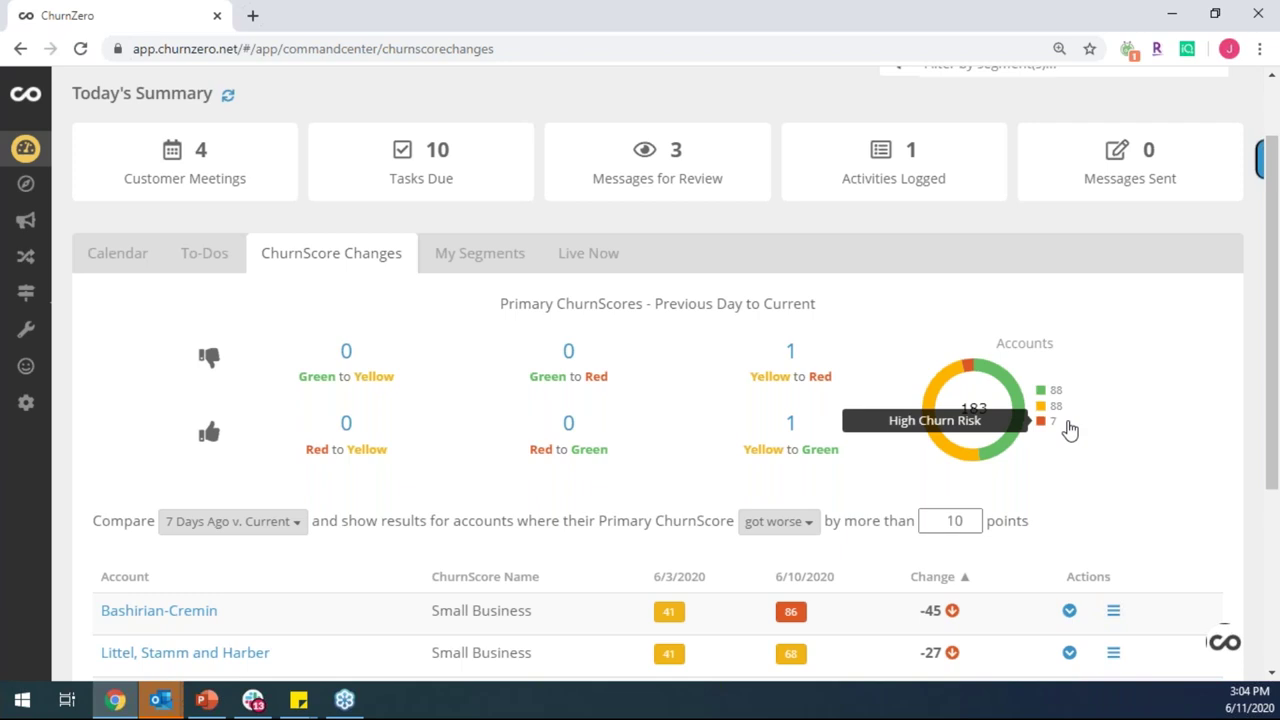
Step: Open My Segments and highlight the Gold Edition Customers segment's 44 accounts
left_click(517, 249)
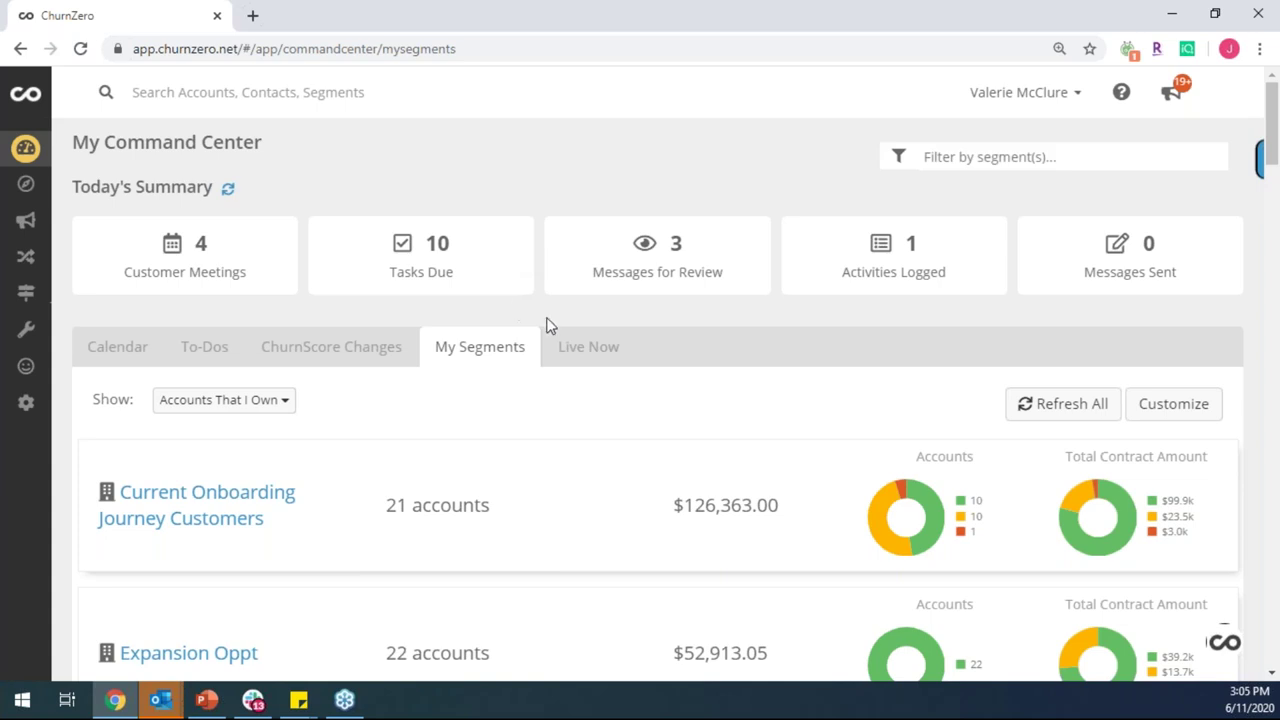
scroll(437, 340, "down", 2)
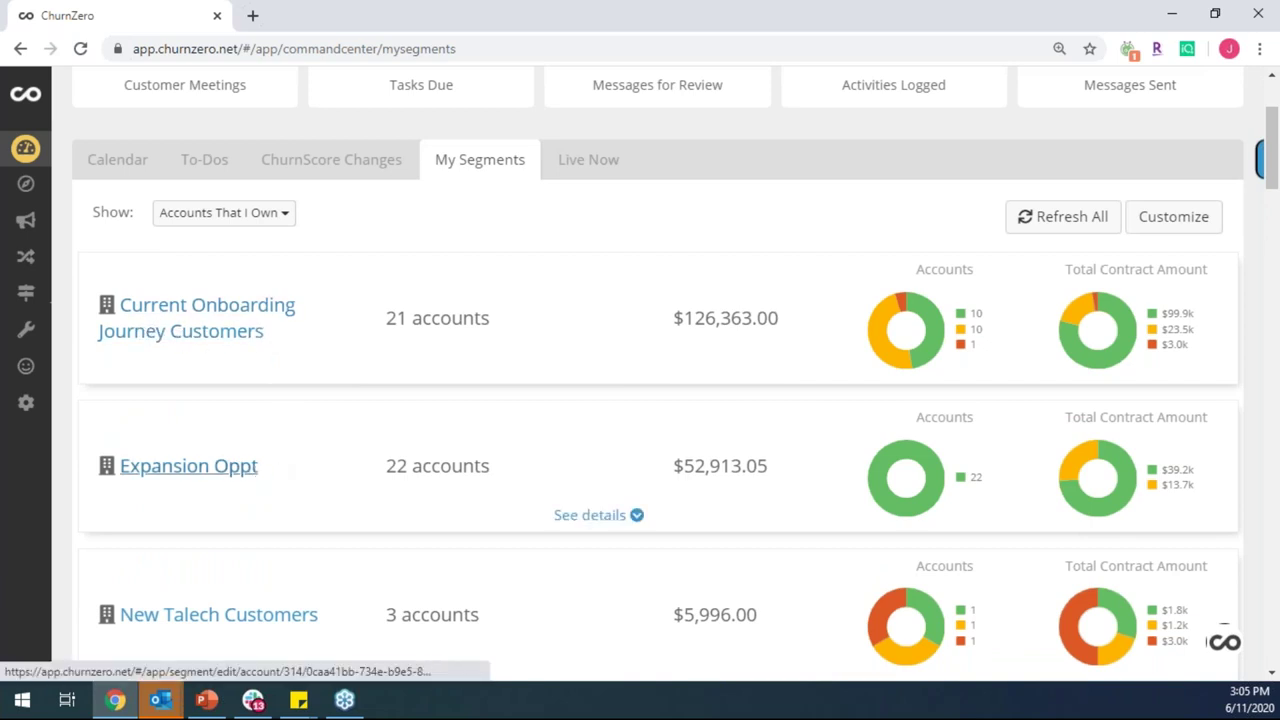
scroll(336, 478, "down", 1)
scroll(337, 479, "down", 6)
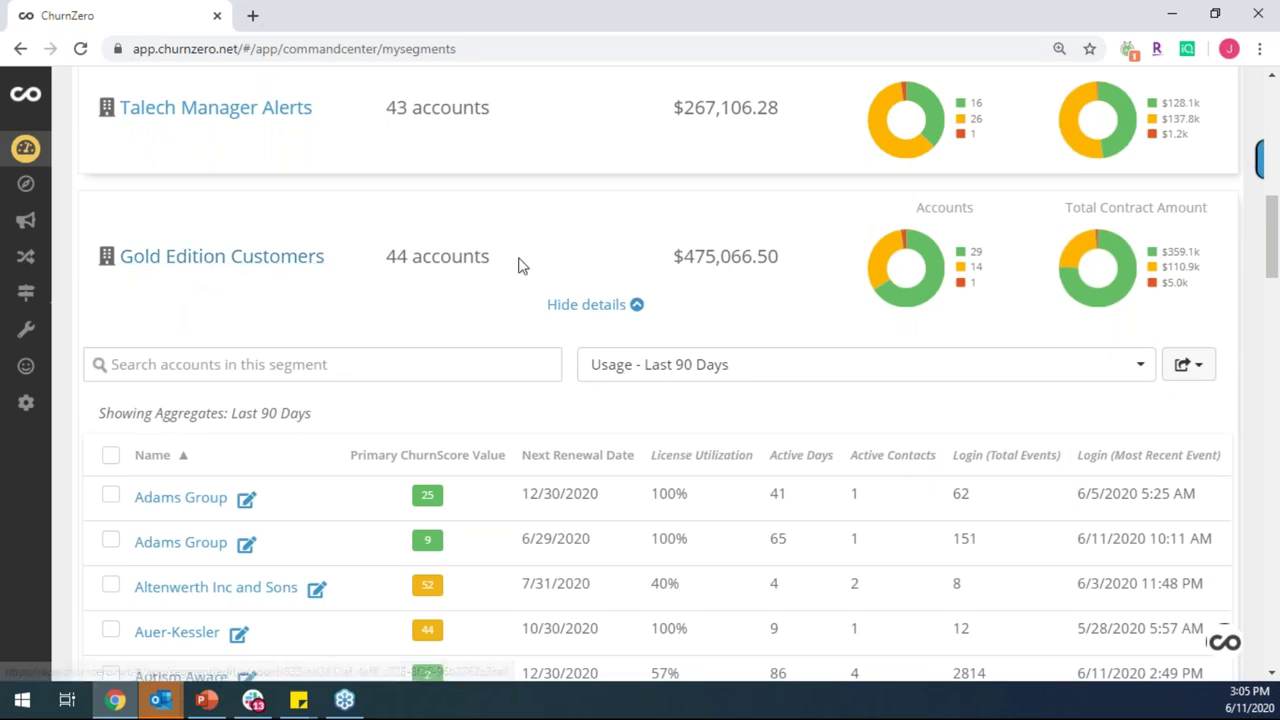
left_click_drag(520, 263, 383, 262)
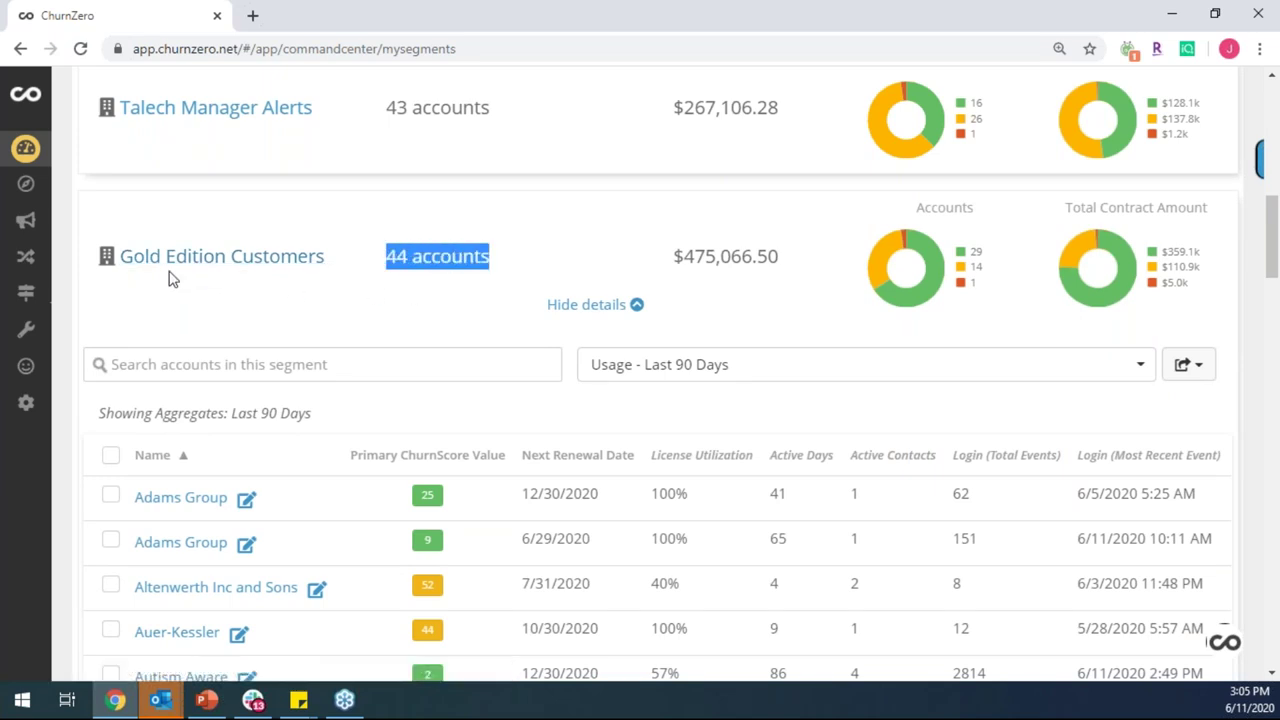
Step: Scroll the Gold Edition account table and open the Autism Aware account page
scroll(293, 295, "down", 1)
scroll(293, 295, "down", 2)
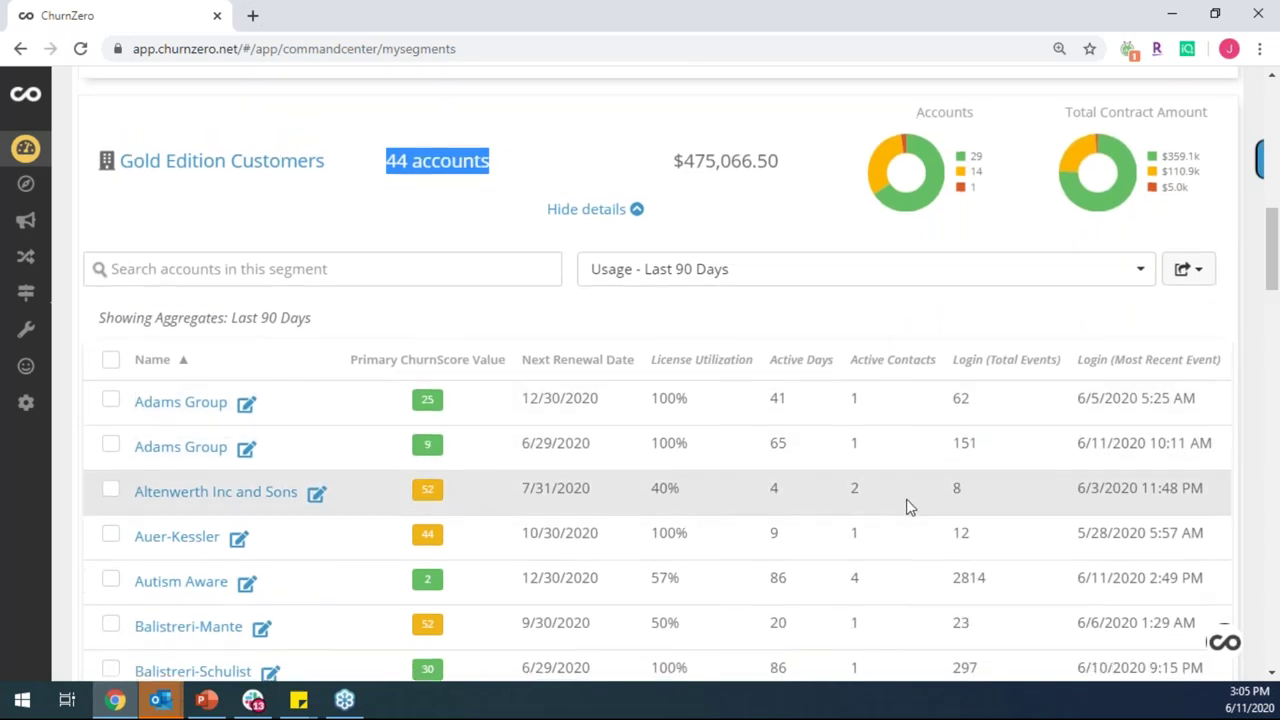
scroll(906, 500, "down", 3)
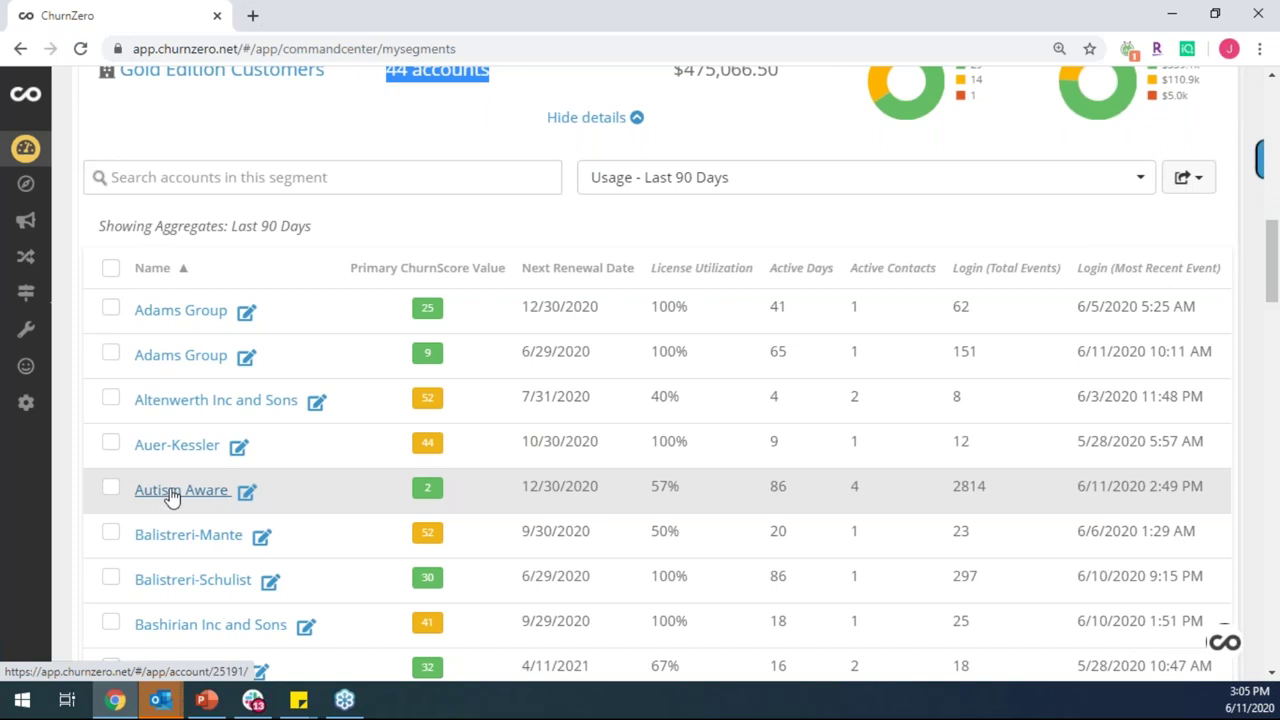
left_click(172, 492)
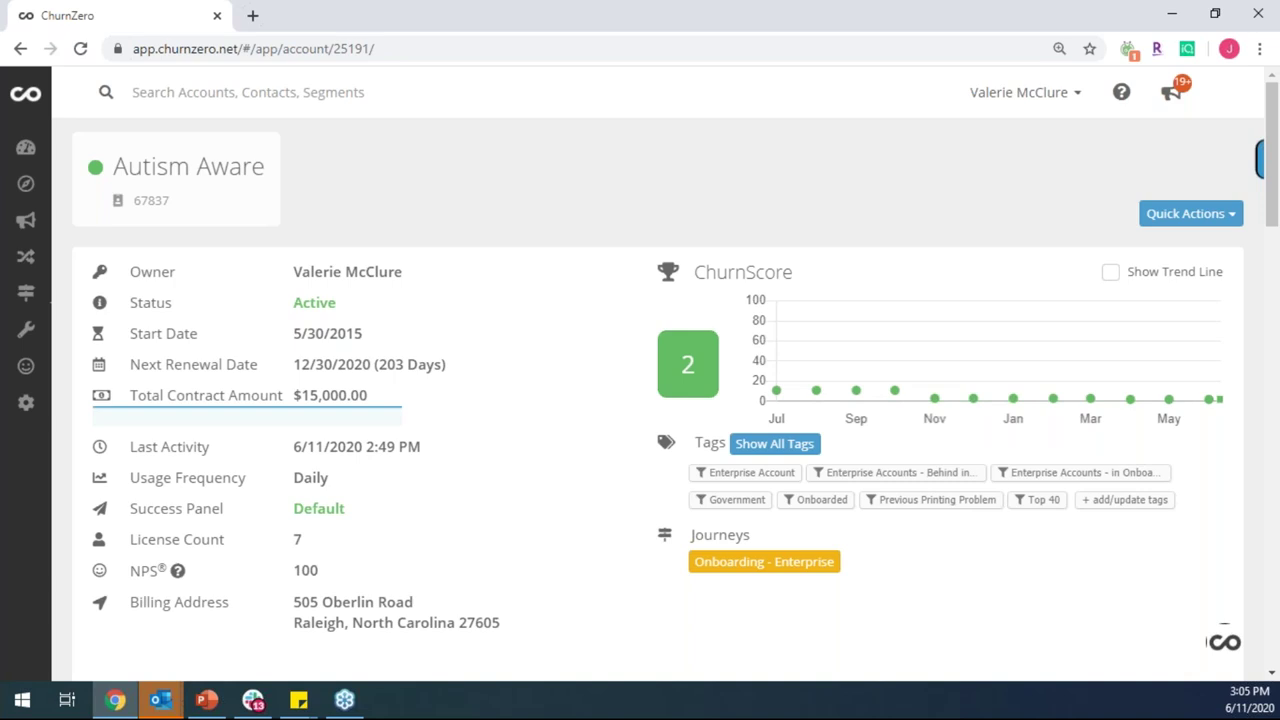
triple_click(190, 166)
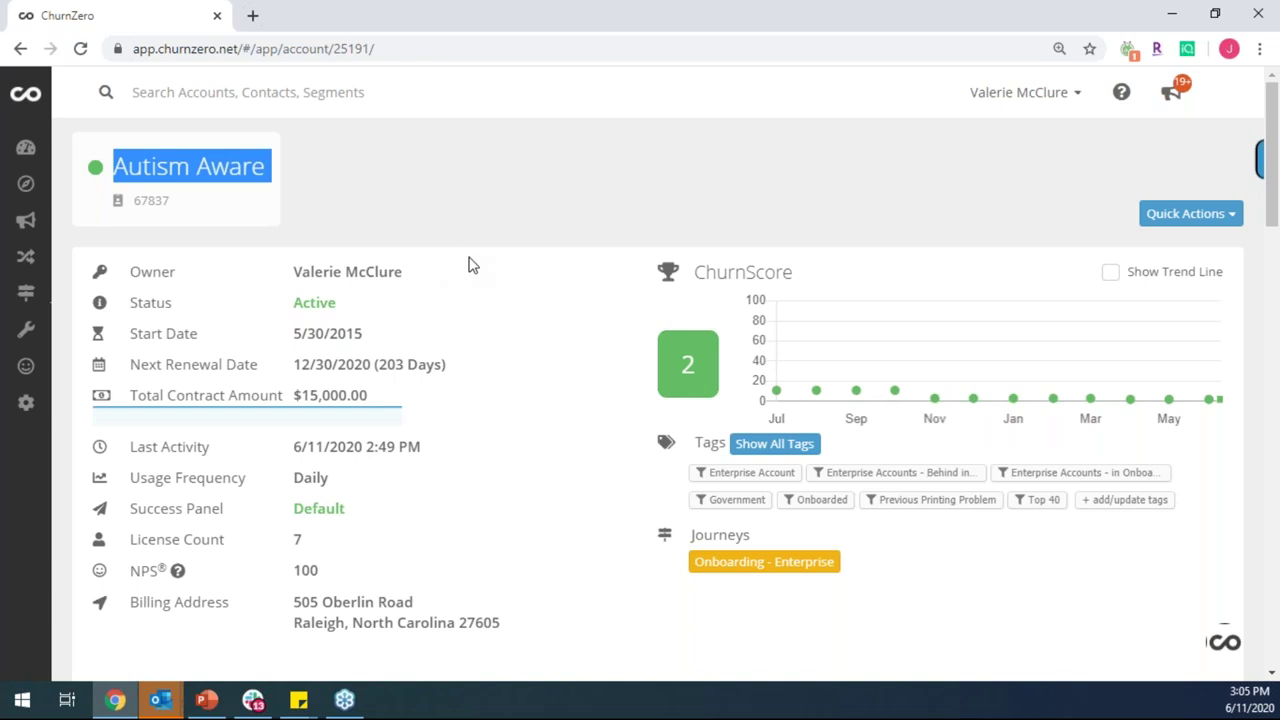
left_click(571, 326)
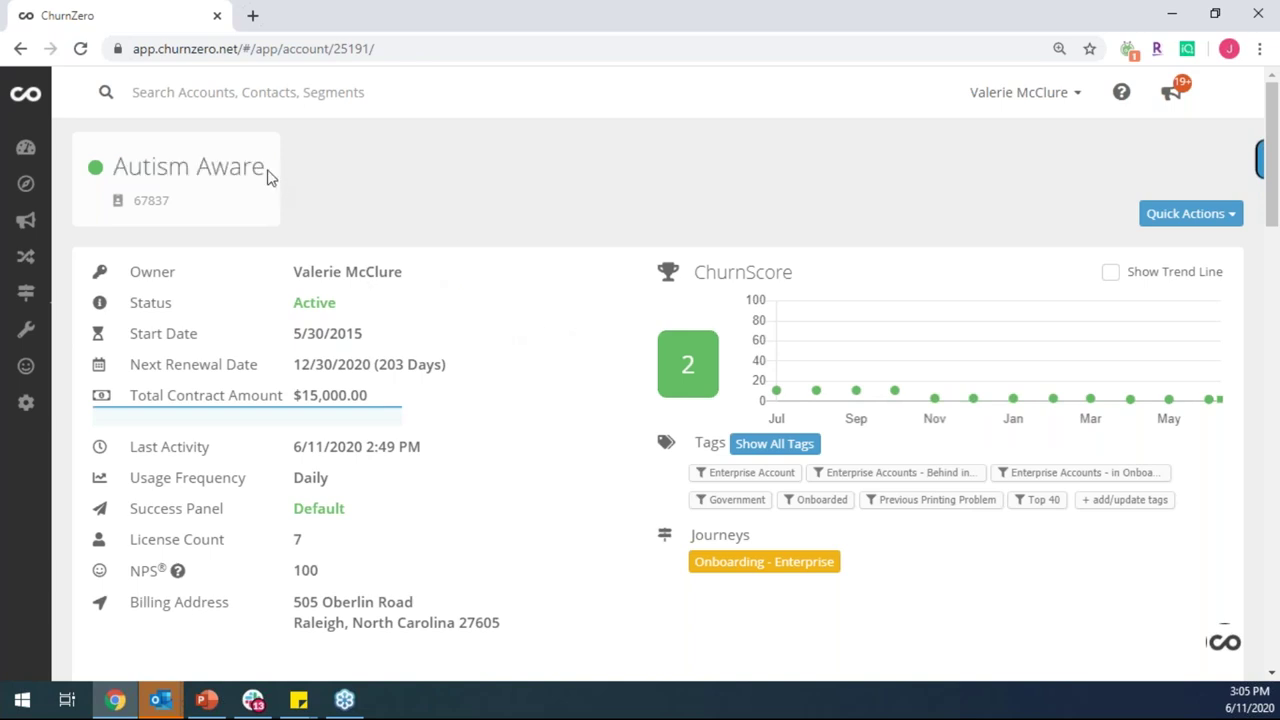
left_click_drag(268, 168, 113, 166)
scroll(554, 362, "down", 1)
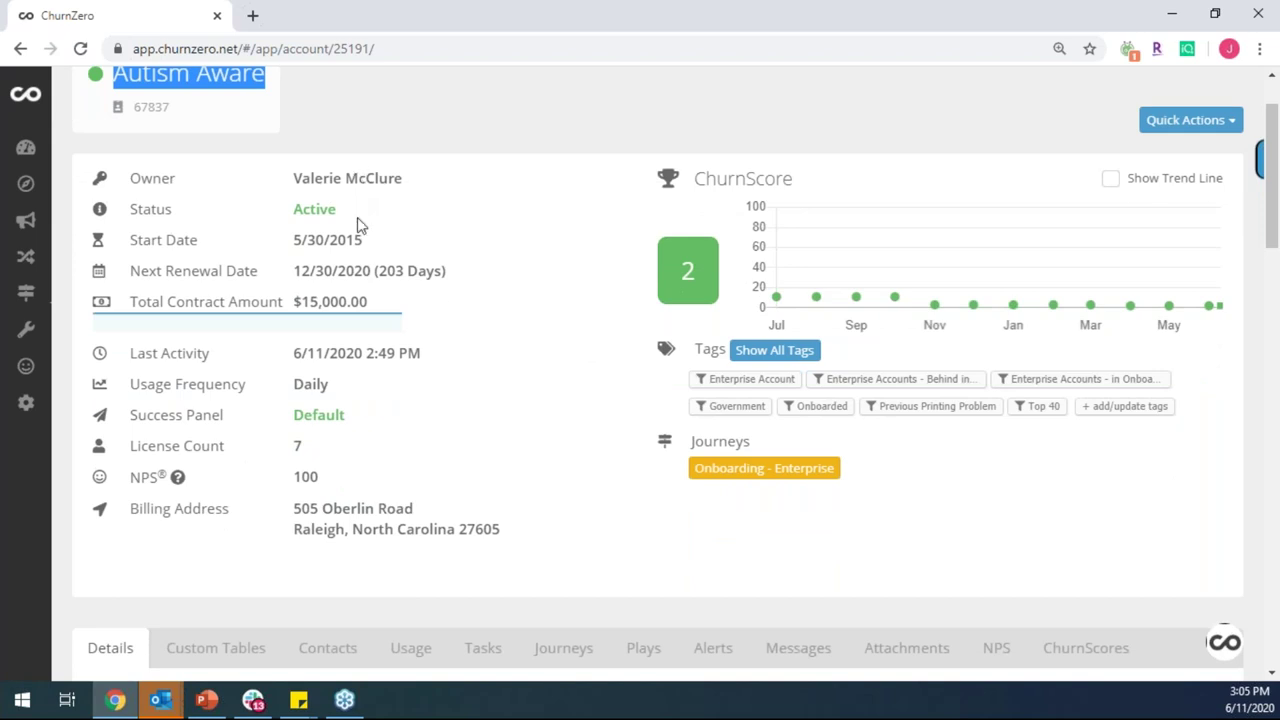
left_click_drag(326, 449, 131, 445)
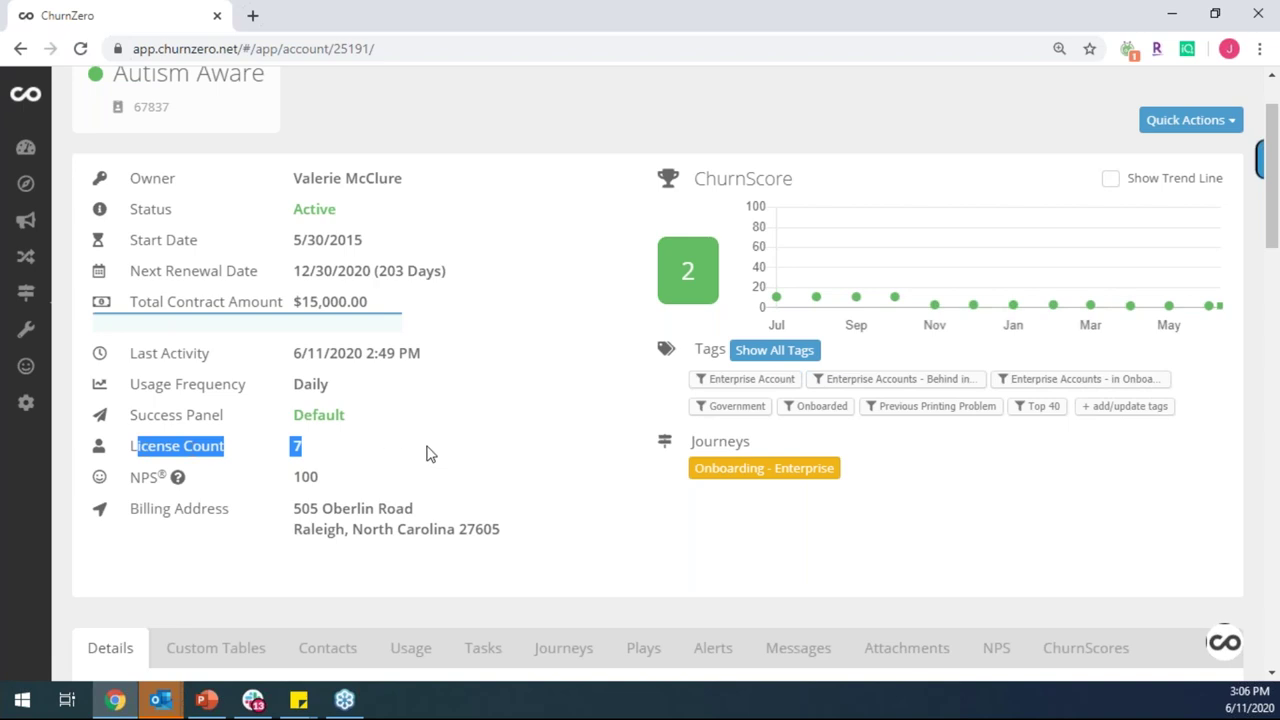
scroll(428, 451, "down", 2)
Step: Show Autism Aware's Ticket and Financial Data tables with its two open Zendesk tickets
scroll(430, 450, "down", 3)
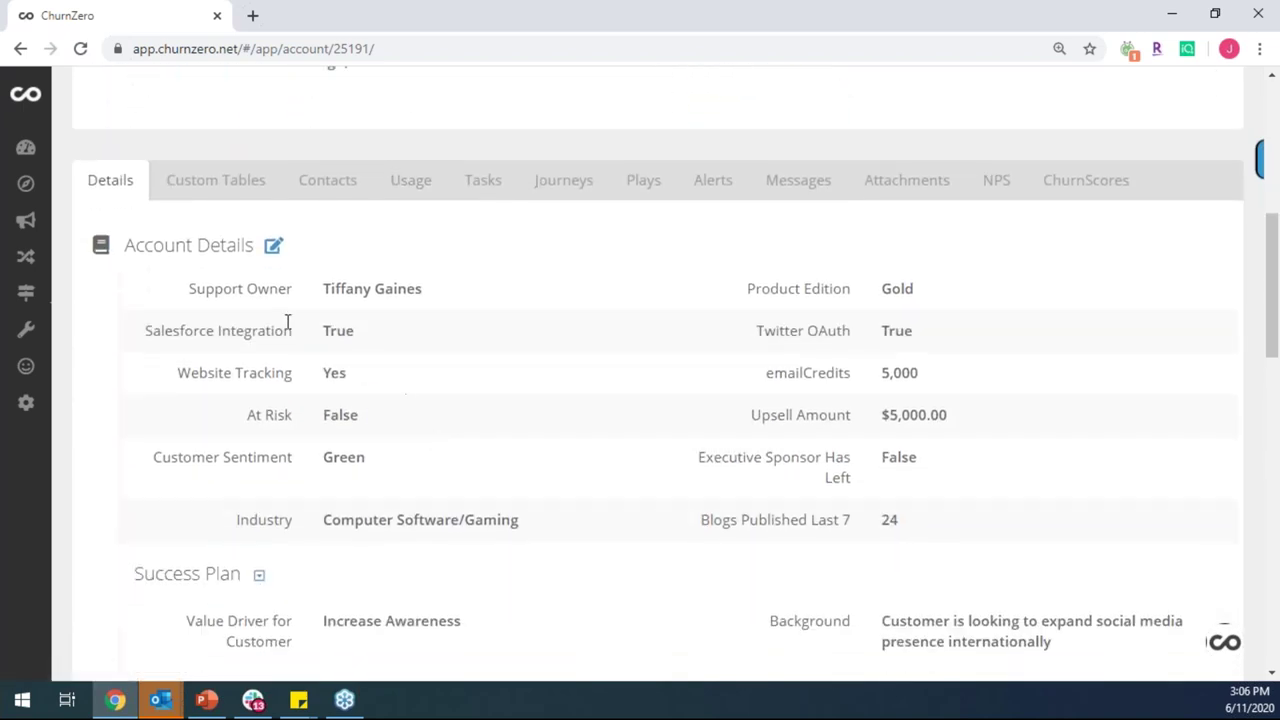
scroll(286, 323, "down", 1)
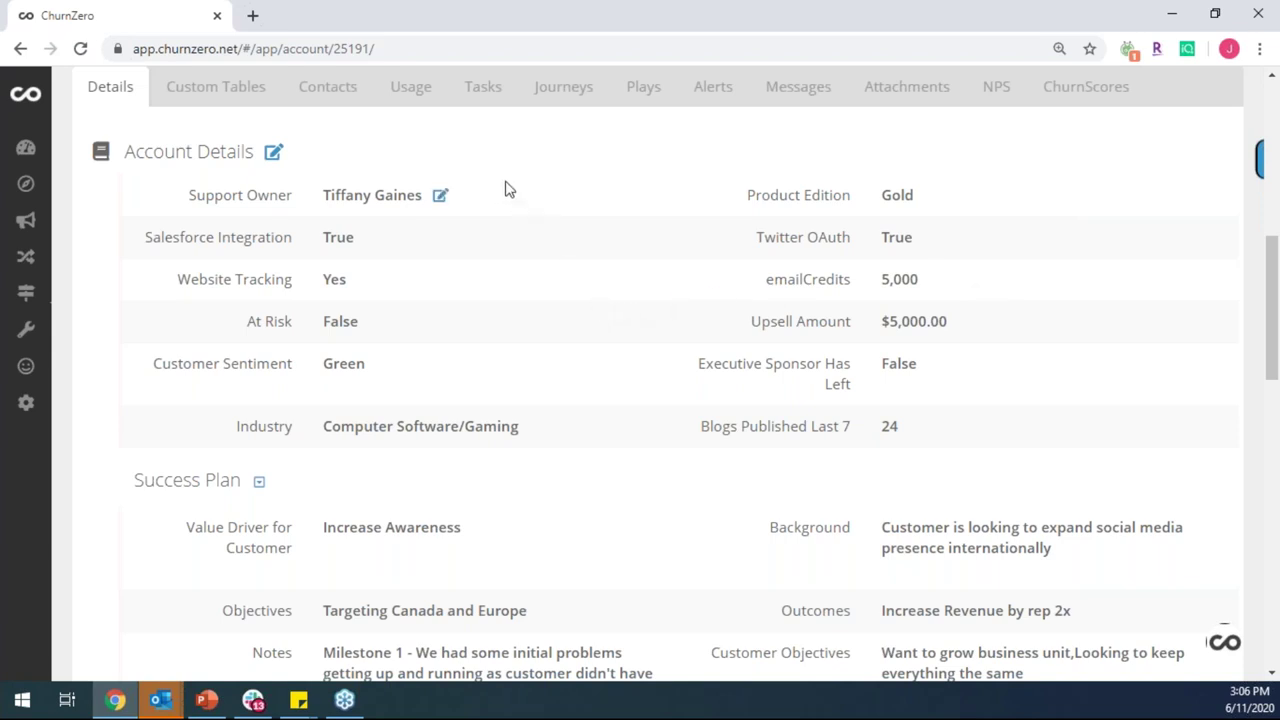
left_click(218, 87)
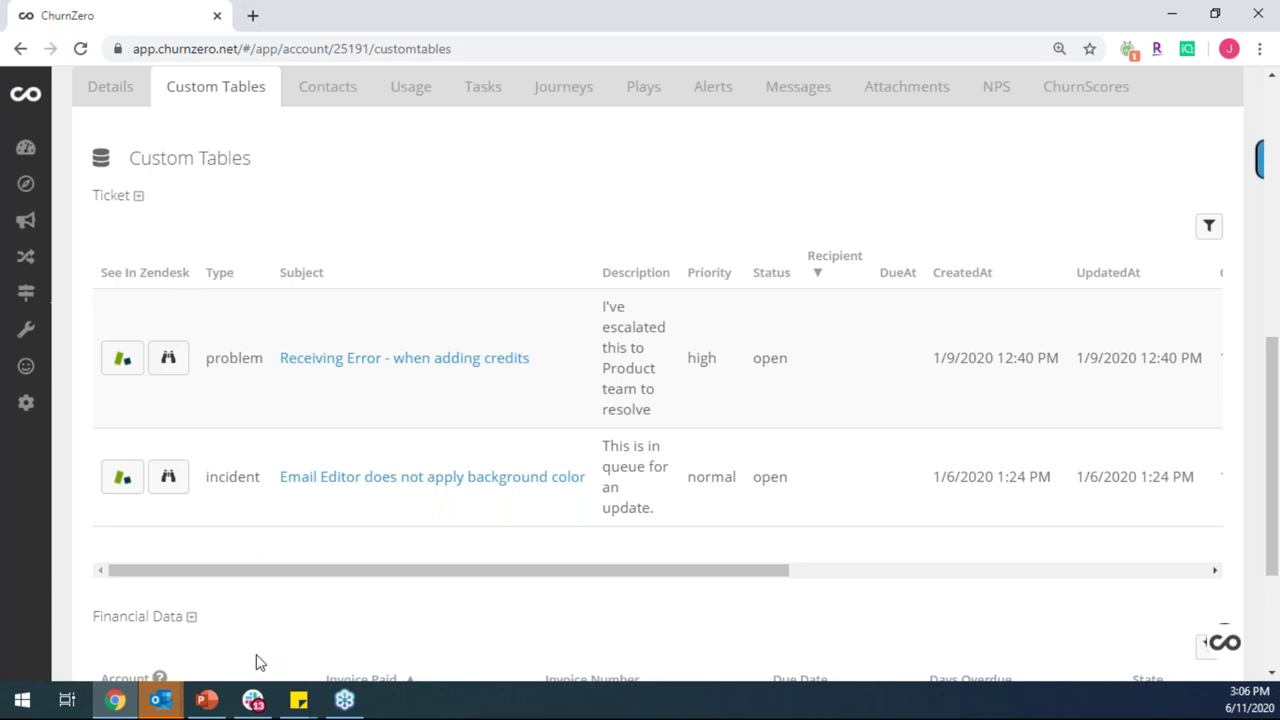
scroll(283, 623, "down", 3)
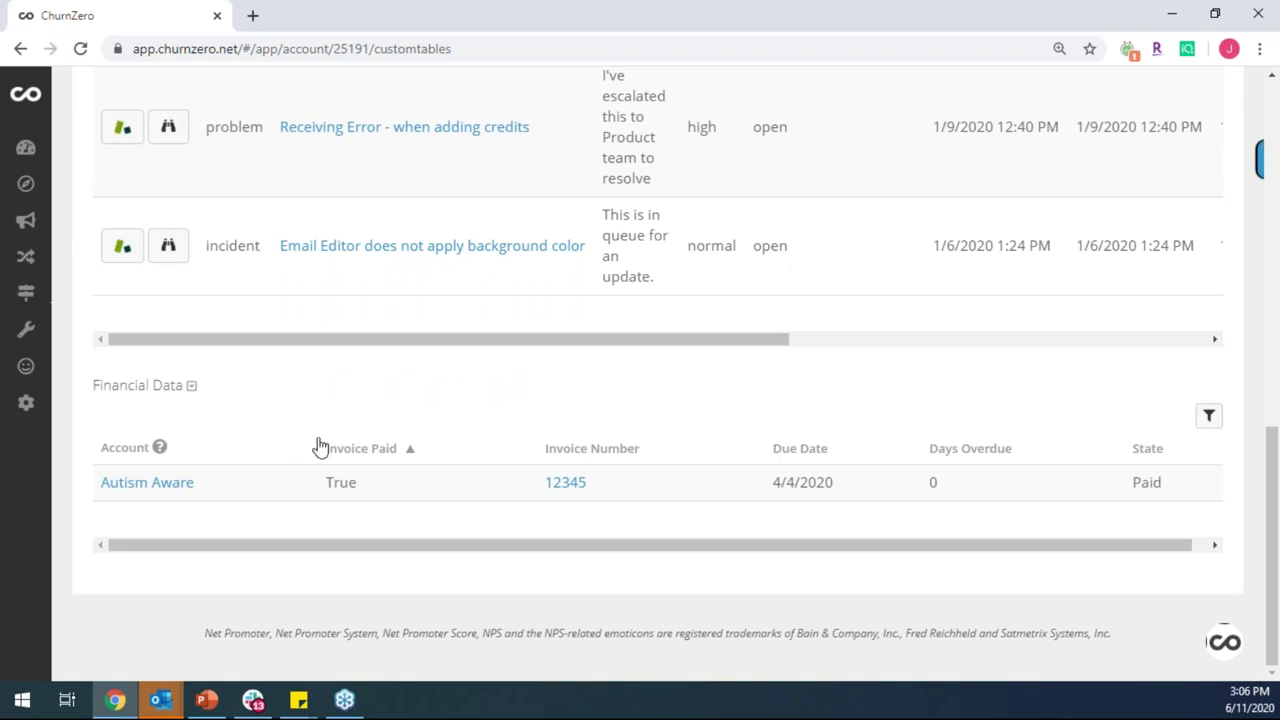
scroll(316, 450, "up", 2)
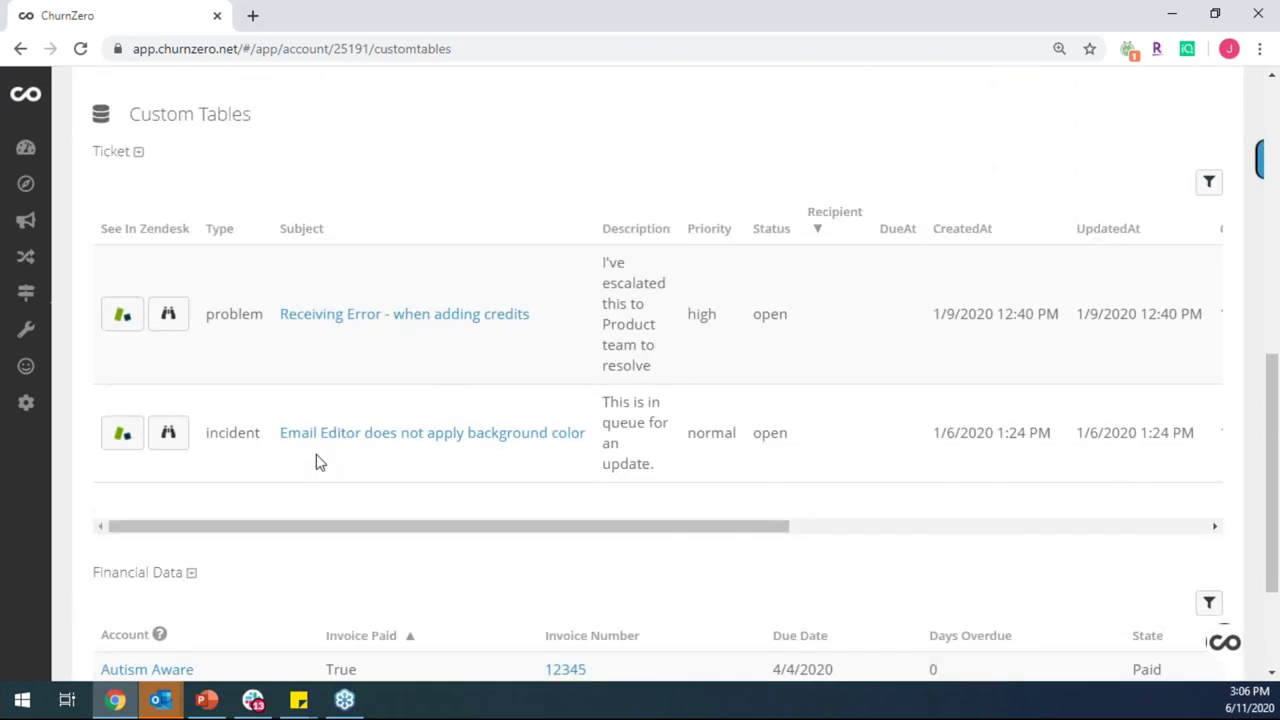
scroll(320, 468, "up", 3)
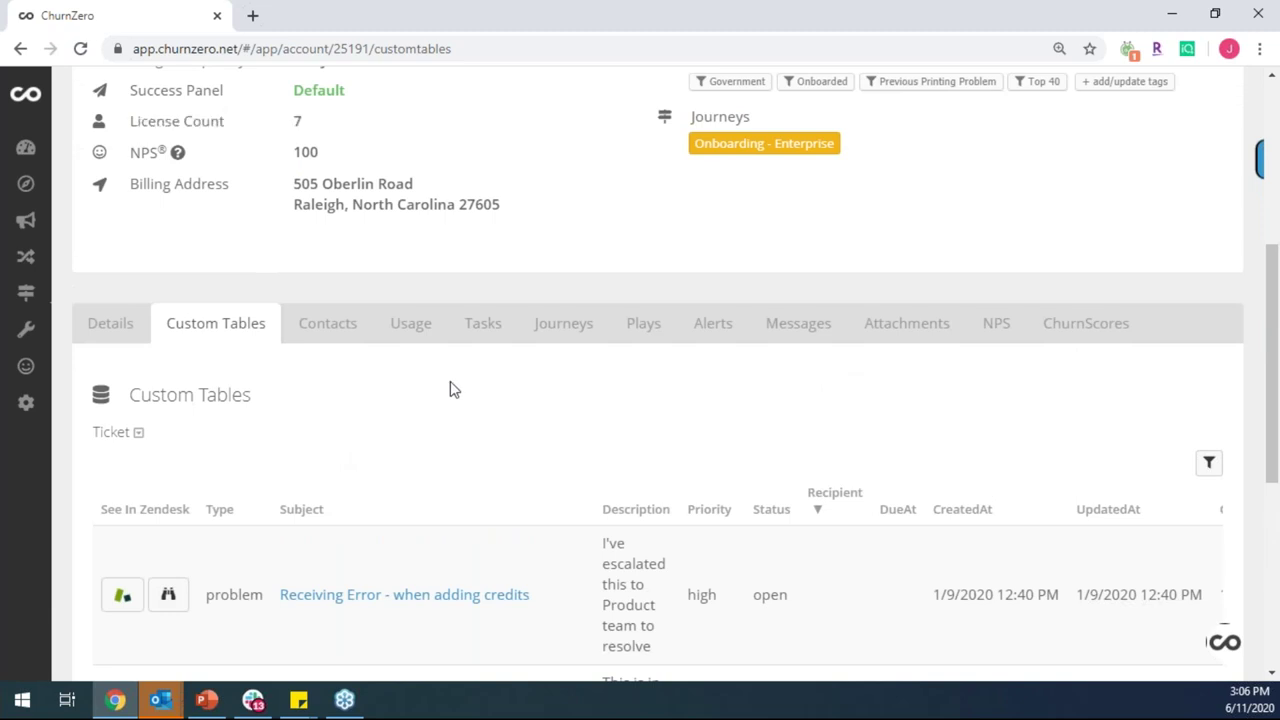
left_click(423, 338)
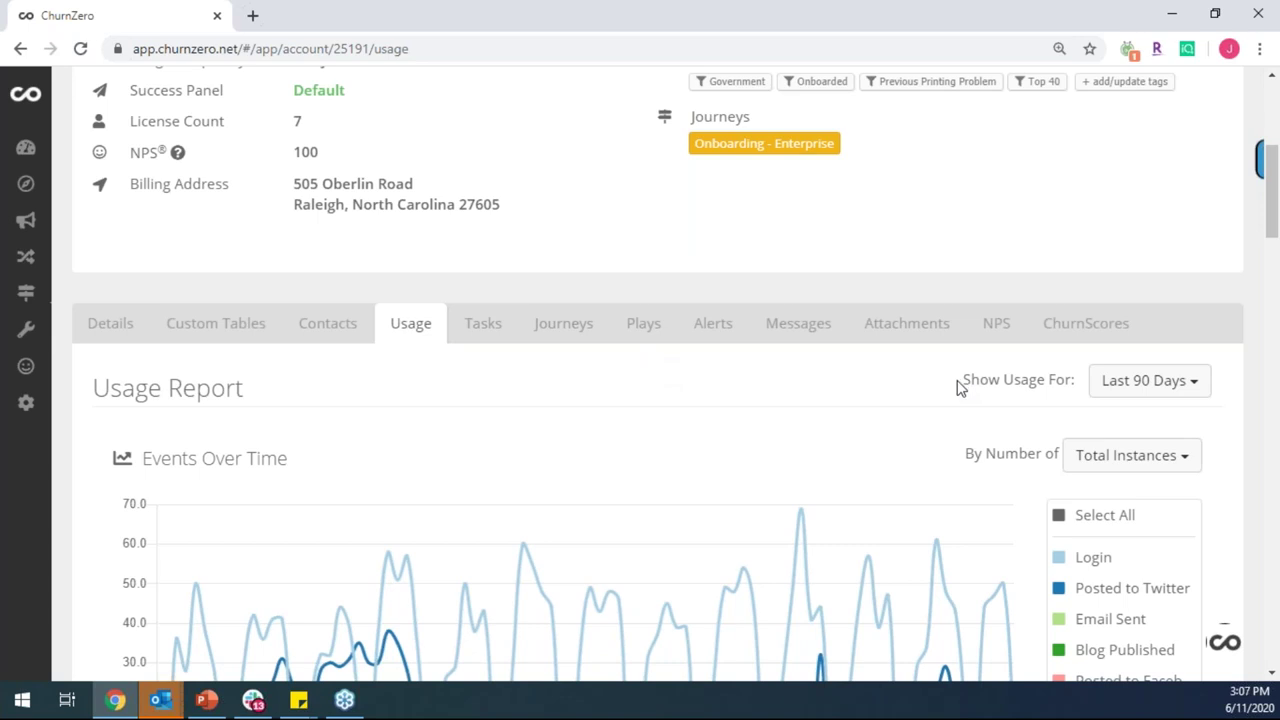
Step: Point out the Last 90 Days usage range and scroll to Event Details, led by Login
left_click_drag(957, 387, 1088, 386)
left_click(1057, 397)
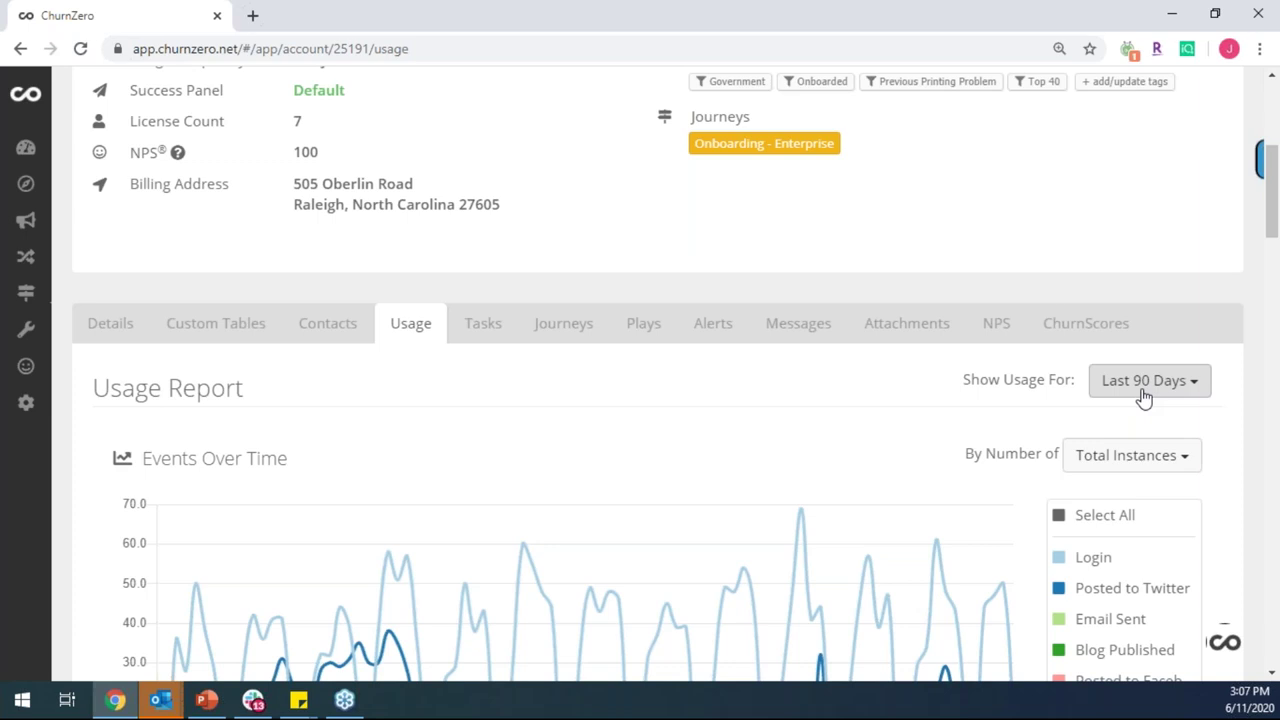
scroll(1143, 397, "down", 7)
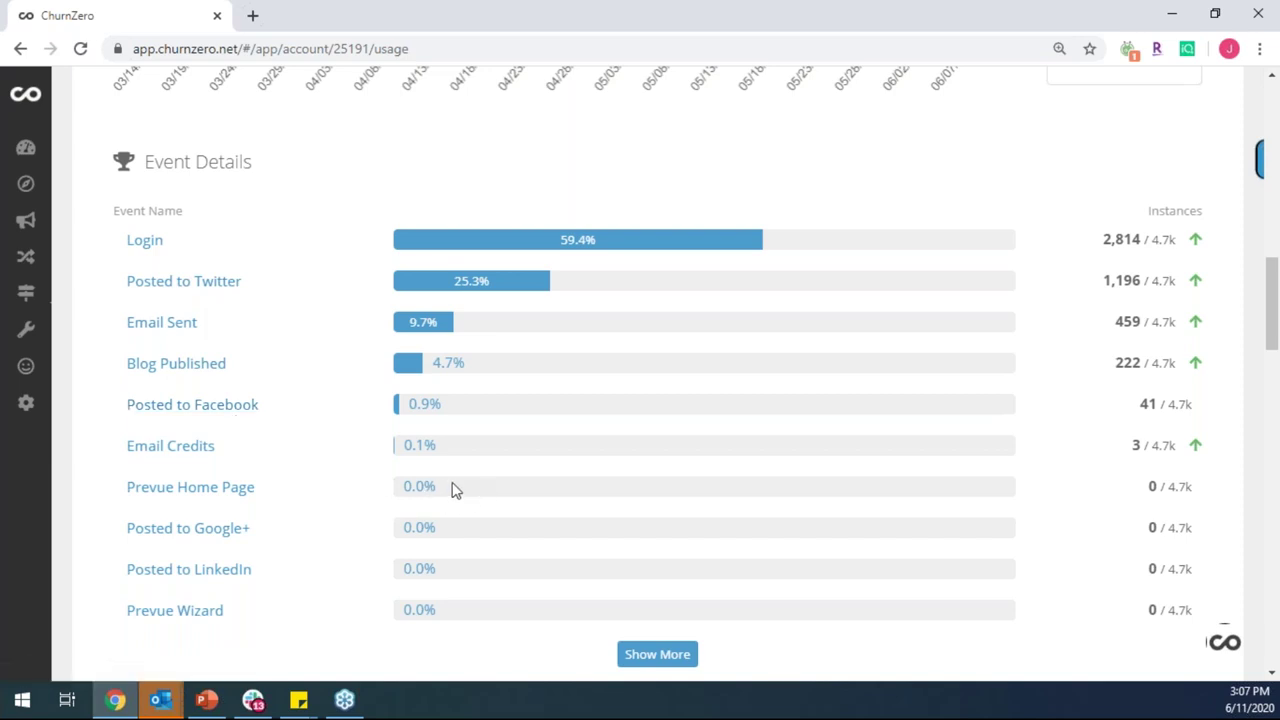
left_click_drag(451, 489, 378, 489)
left_click_drag(466, 534, 366, 528)
left_click_drag(466, 492, 402, 487)
left_click_drag(451, 531, 398, 530)
left_click_drag(463, 580, 401, 602)
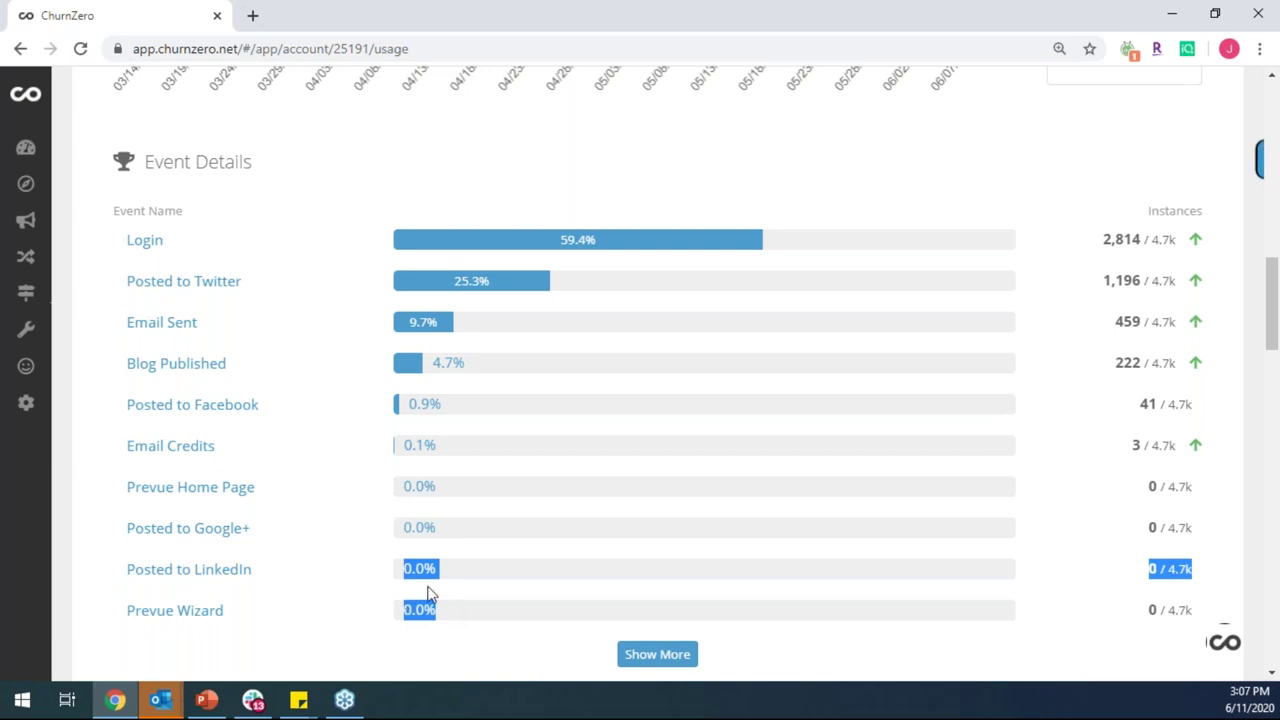
left_click(428, 595)
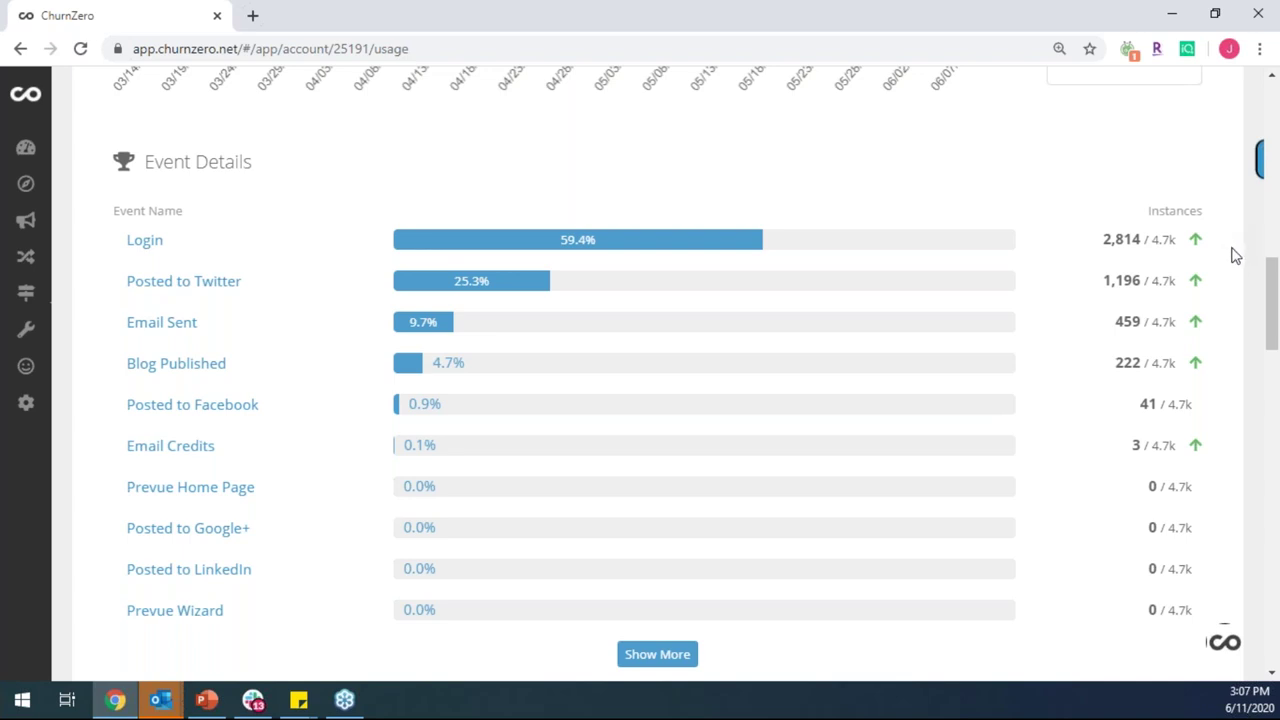
mouse_move(1200, 242)
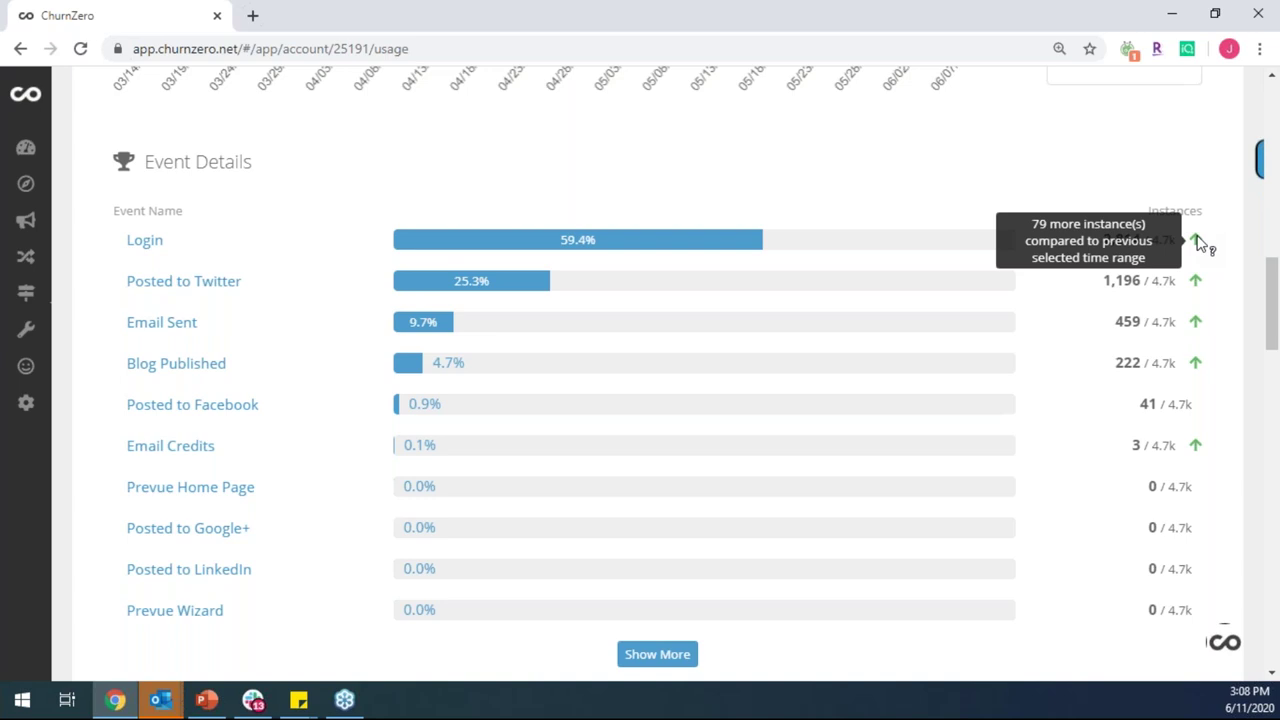
scroll(1199, 262, "down", 4)
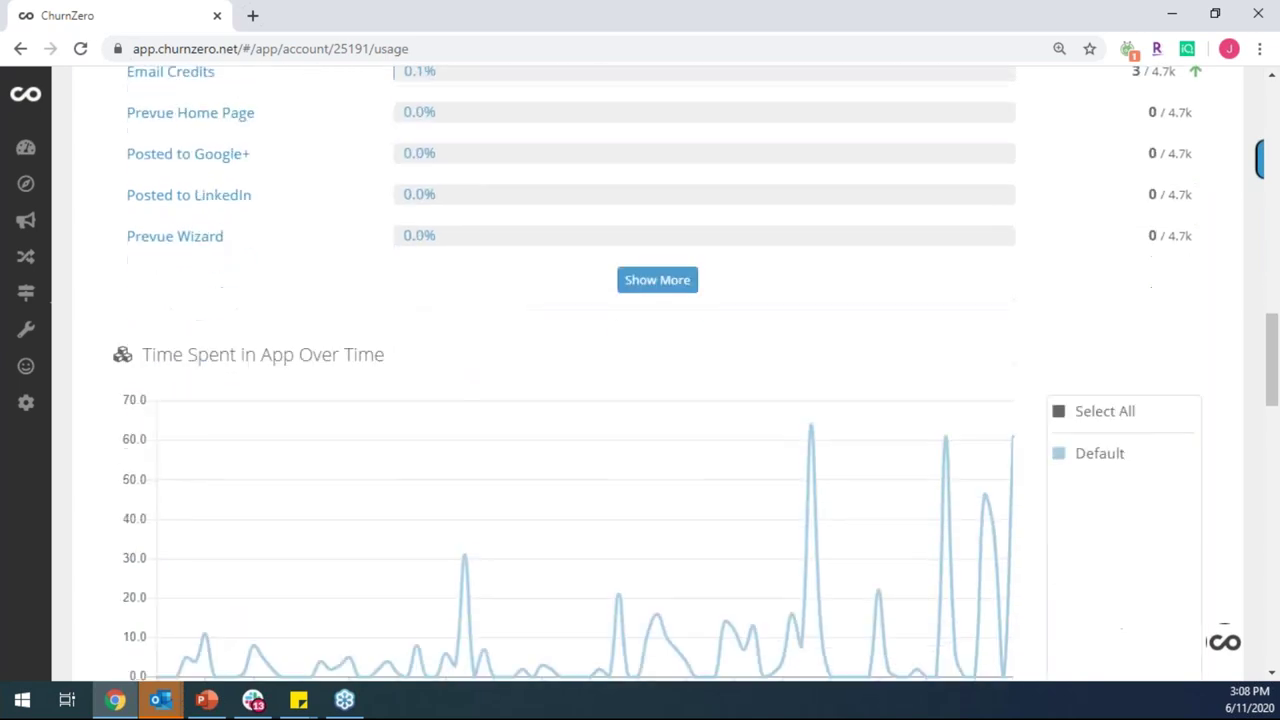
scroll(1197, 266, "down", 1)
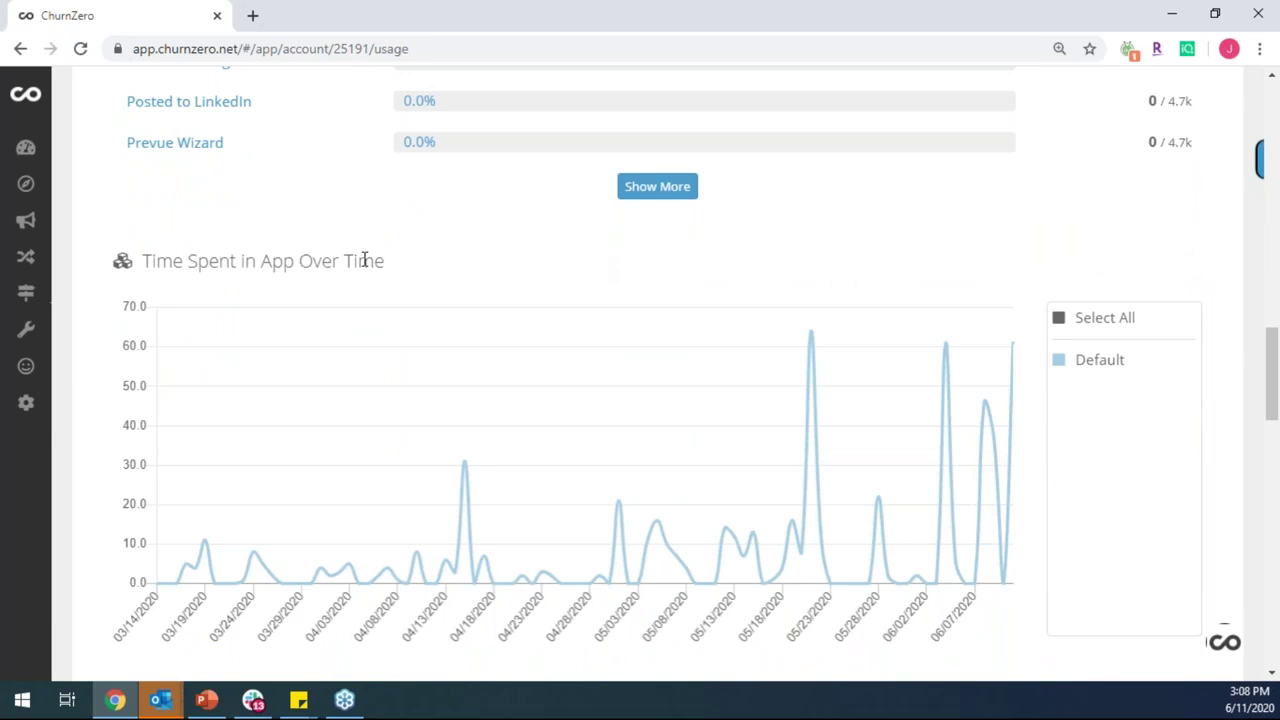
scroll(363, 262, "down", 1)
scroll(968, 222, "down", 7)
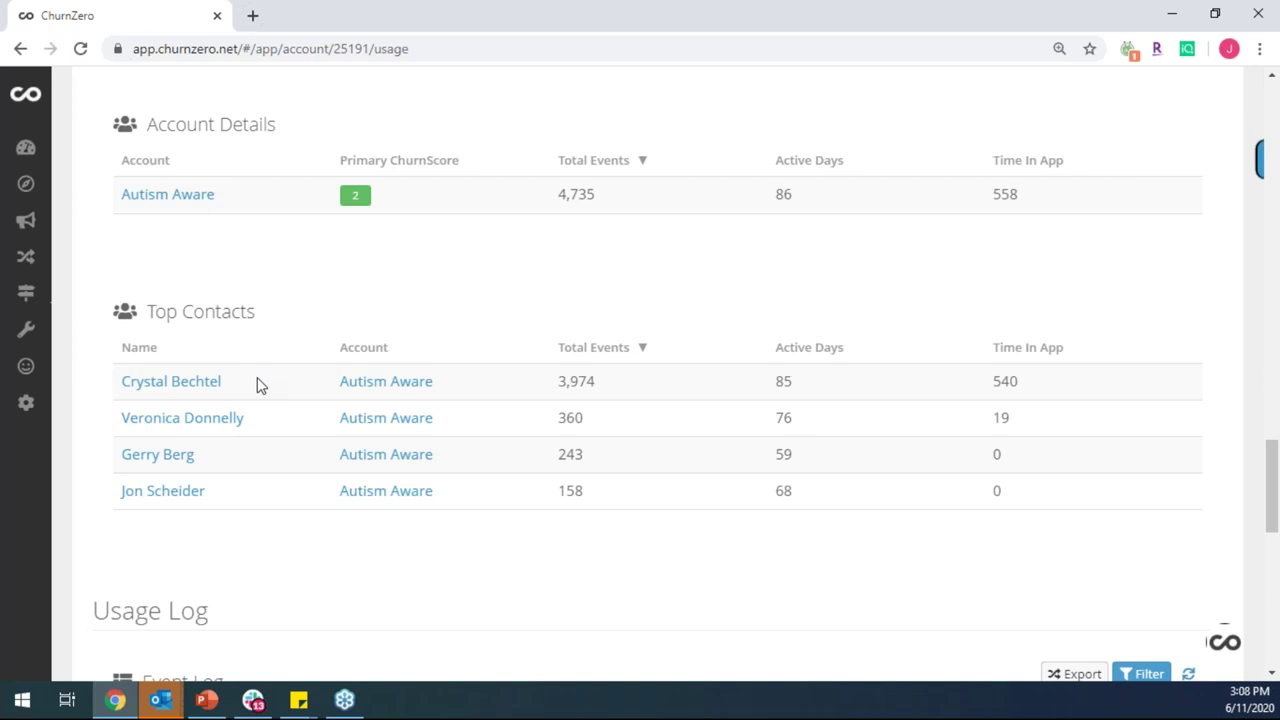
left_click_drag(106, 381, 247, 393)
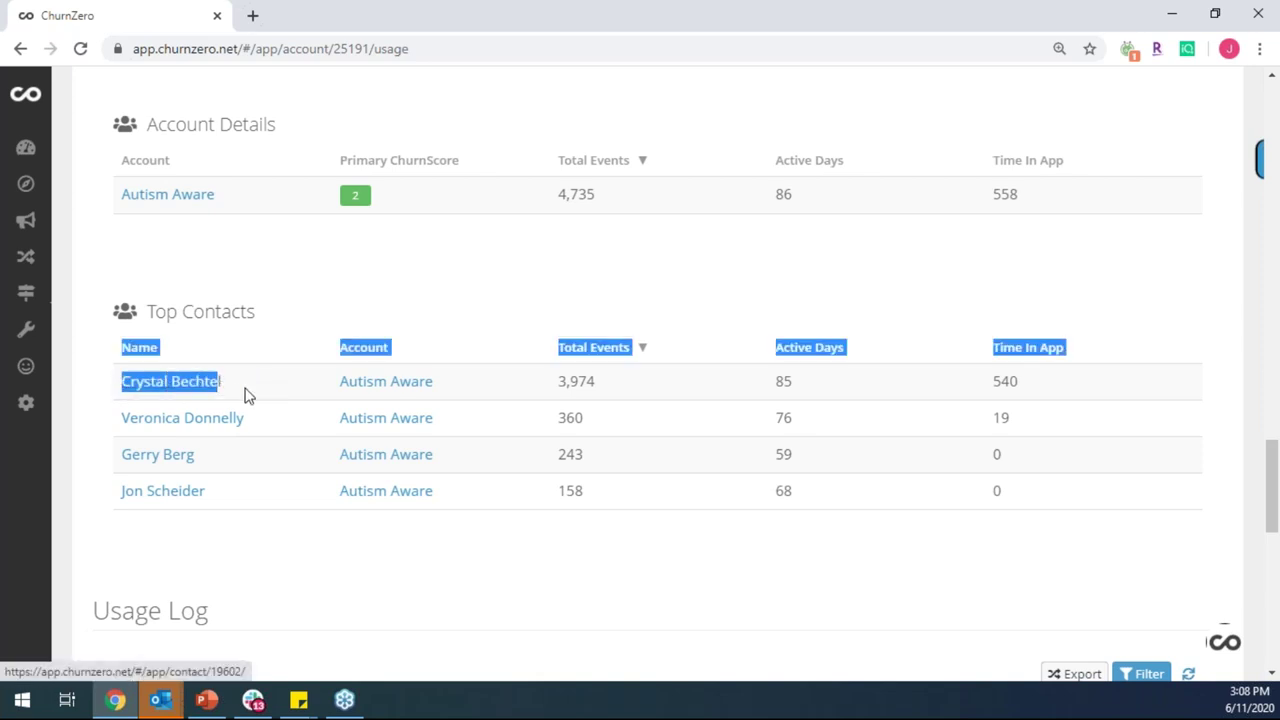
left_click(247, 393)
left_click_drag(614, 388, 558, 386)
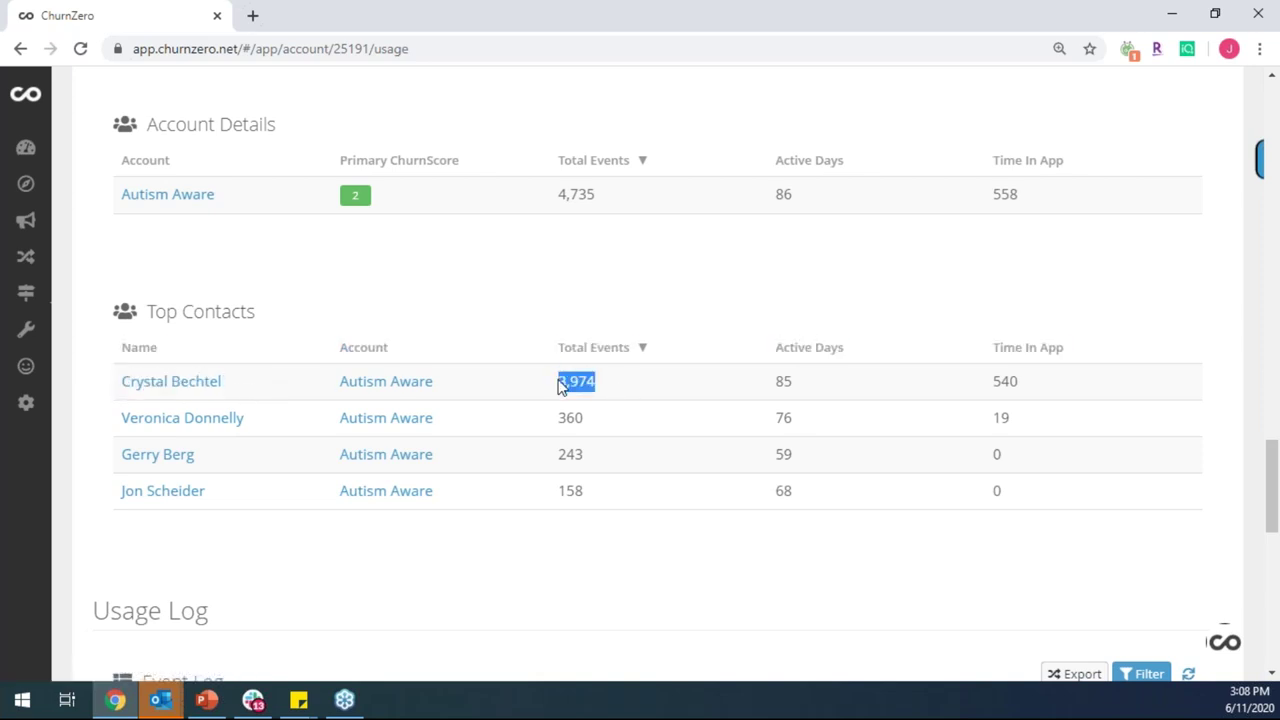
left_click_drag(1060, 385, 987, 392)
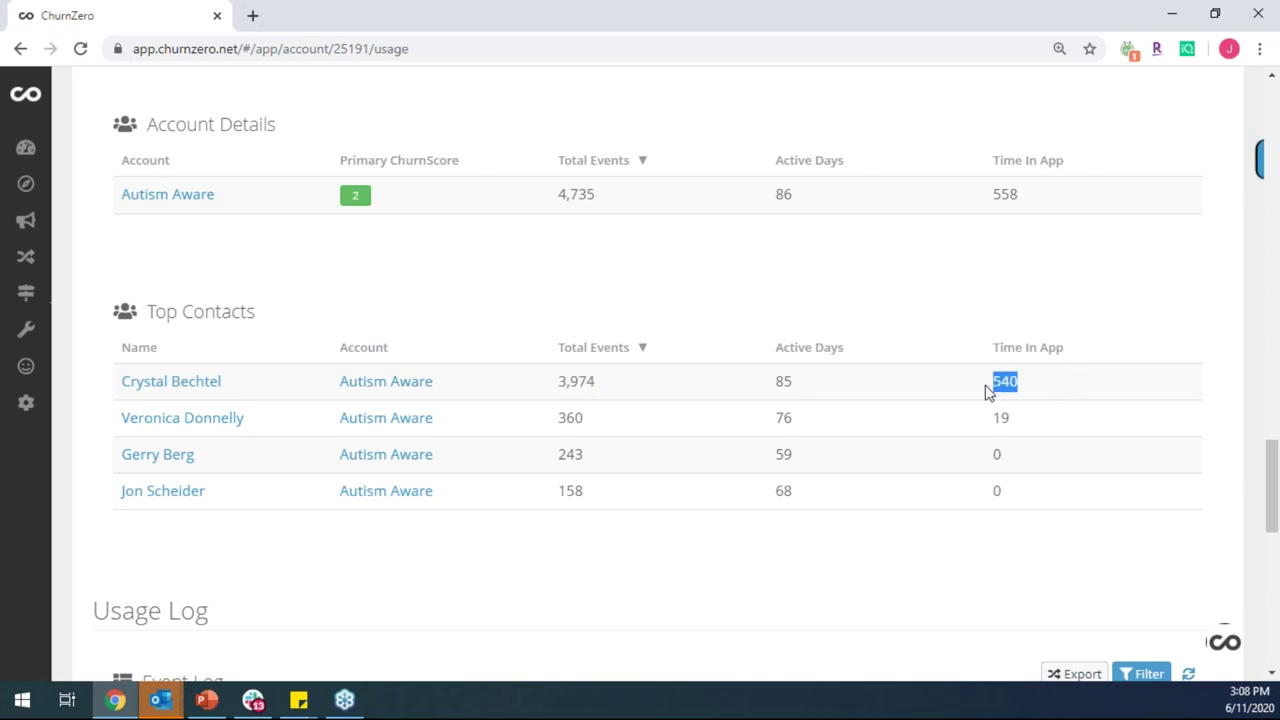
left_click(919, 558)
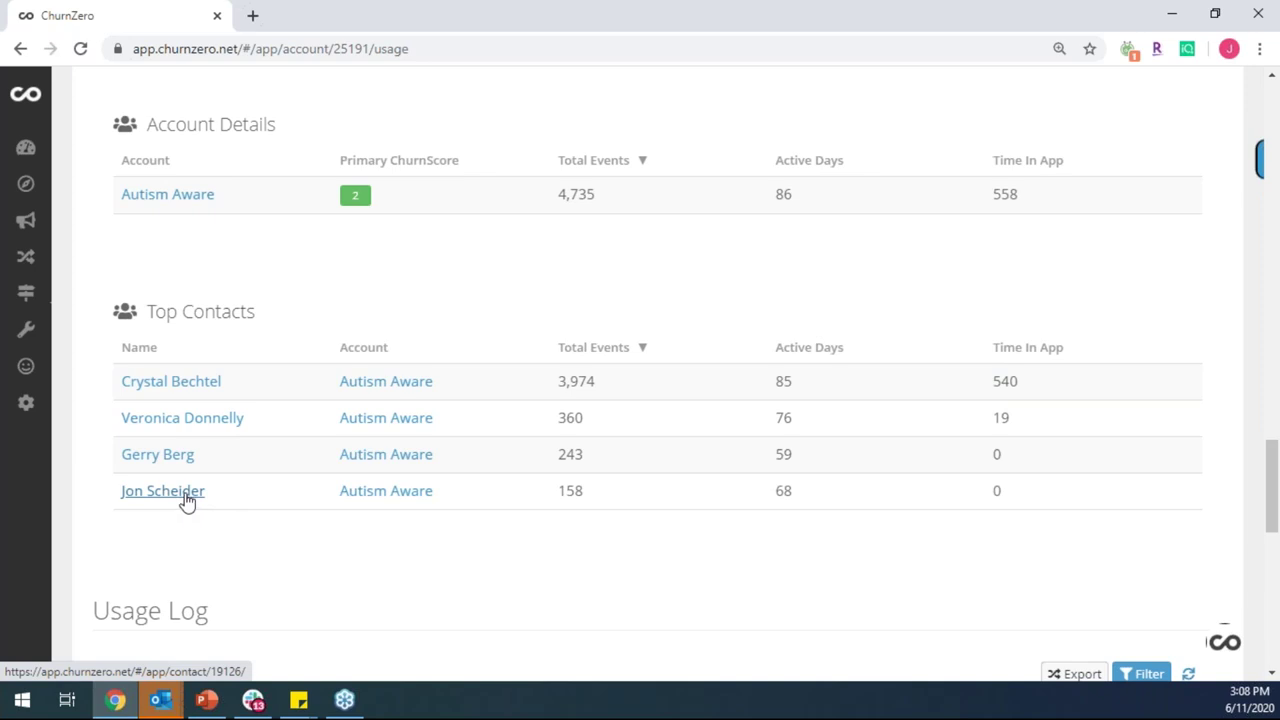
left_click_drag(596, 503, 558, 491)
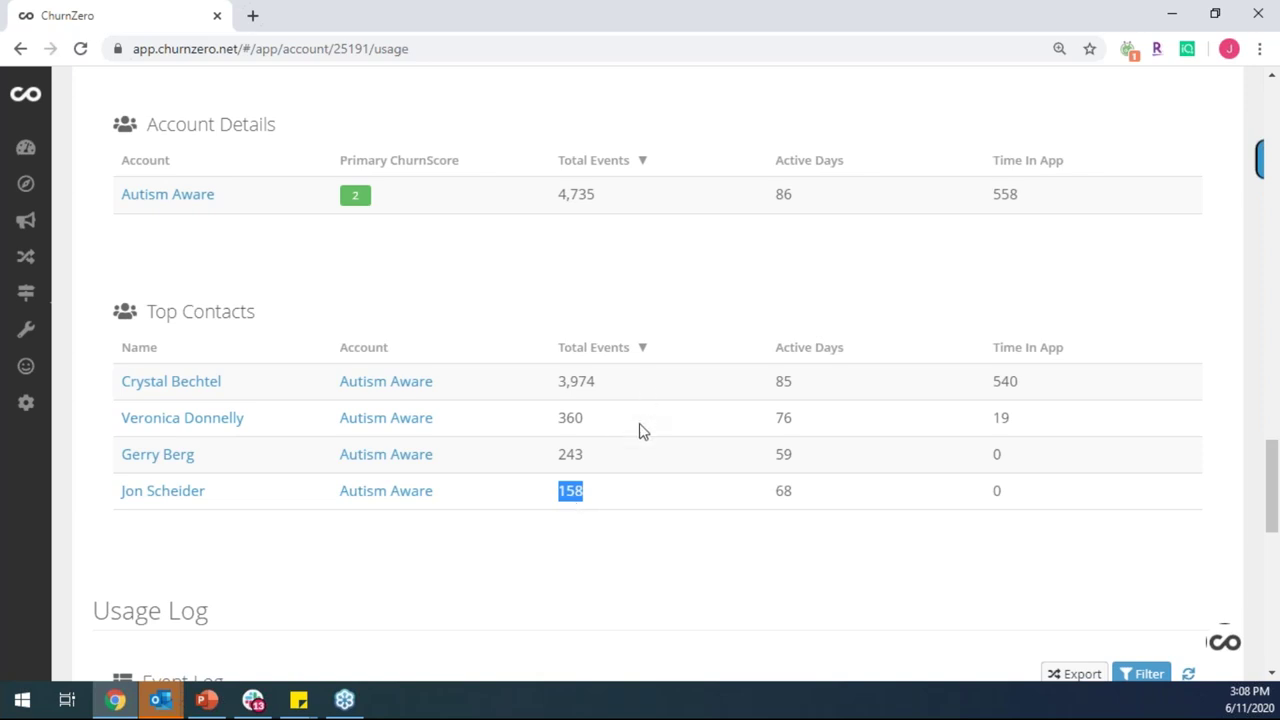
left_click(606, 570)
scroll(700, 612, "up", 3)
scroll(700, 612, "up", 10)
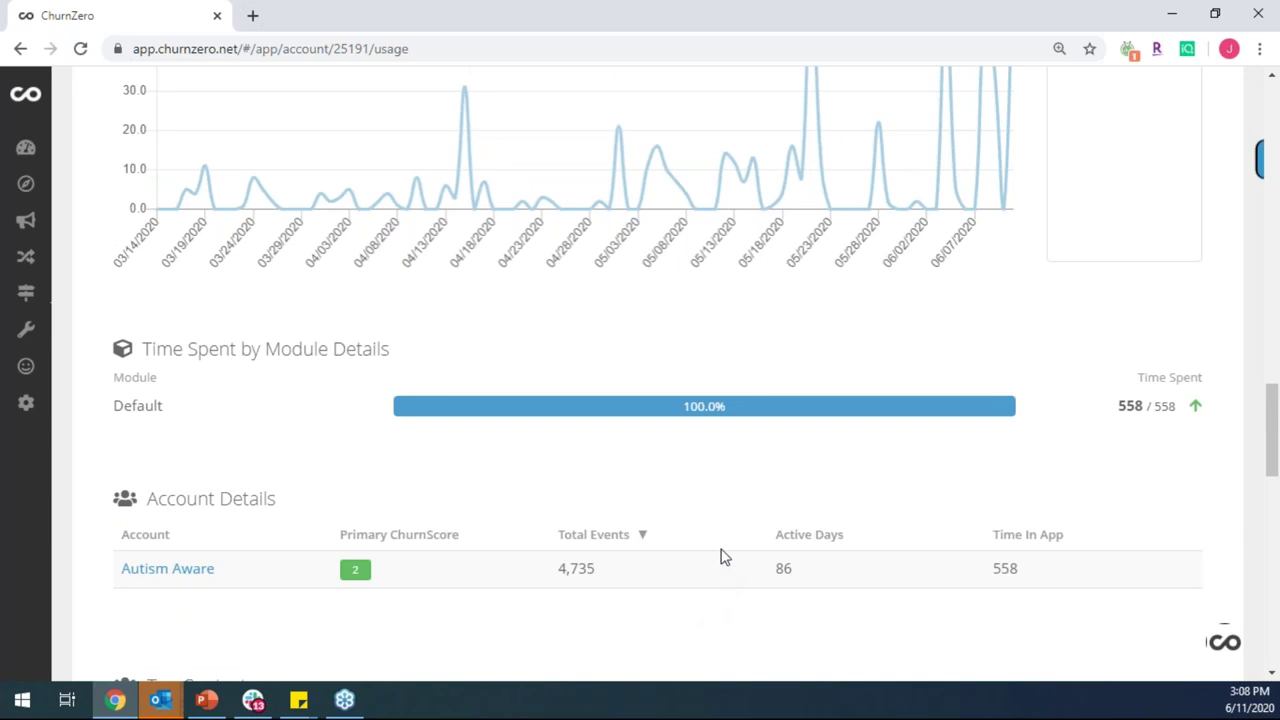
Step: Review Autism Aware's Open Tasks and Logged Activities
scroll(810, 481, "up", 8)
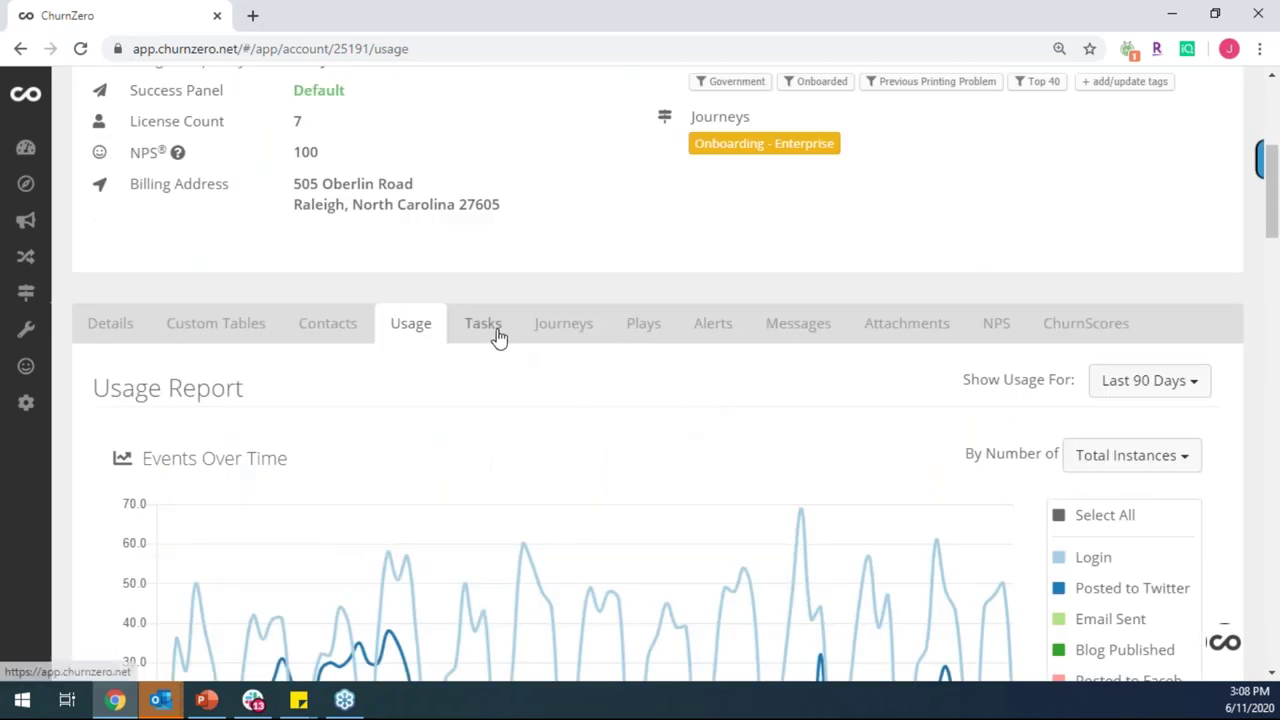
left_click(495, 335)
scroll(220, 180, "down", 3)
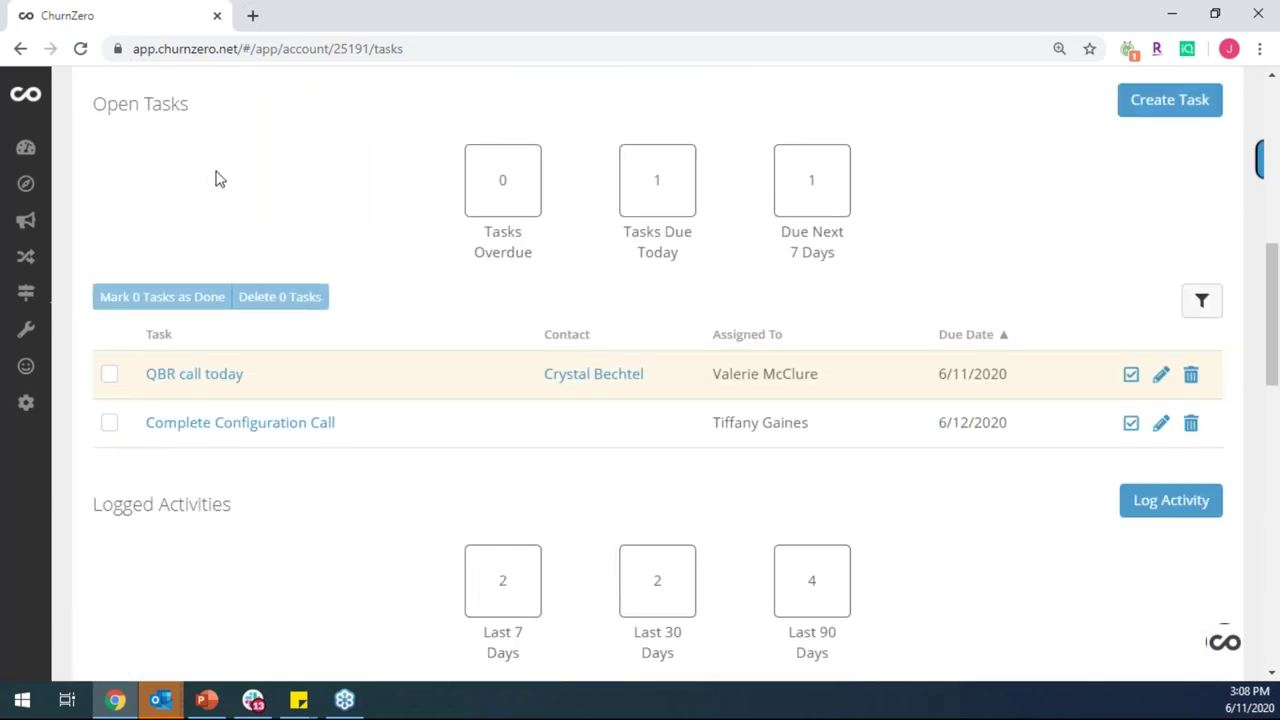
scroll(217, 183, "down", 4)
left_click_drag(237, 130, 93, 129)
Step: Show the Messages history: 0 emails received, 133 sent, 1,163 announcements posted
scroll(287, 226, "up", 5)
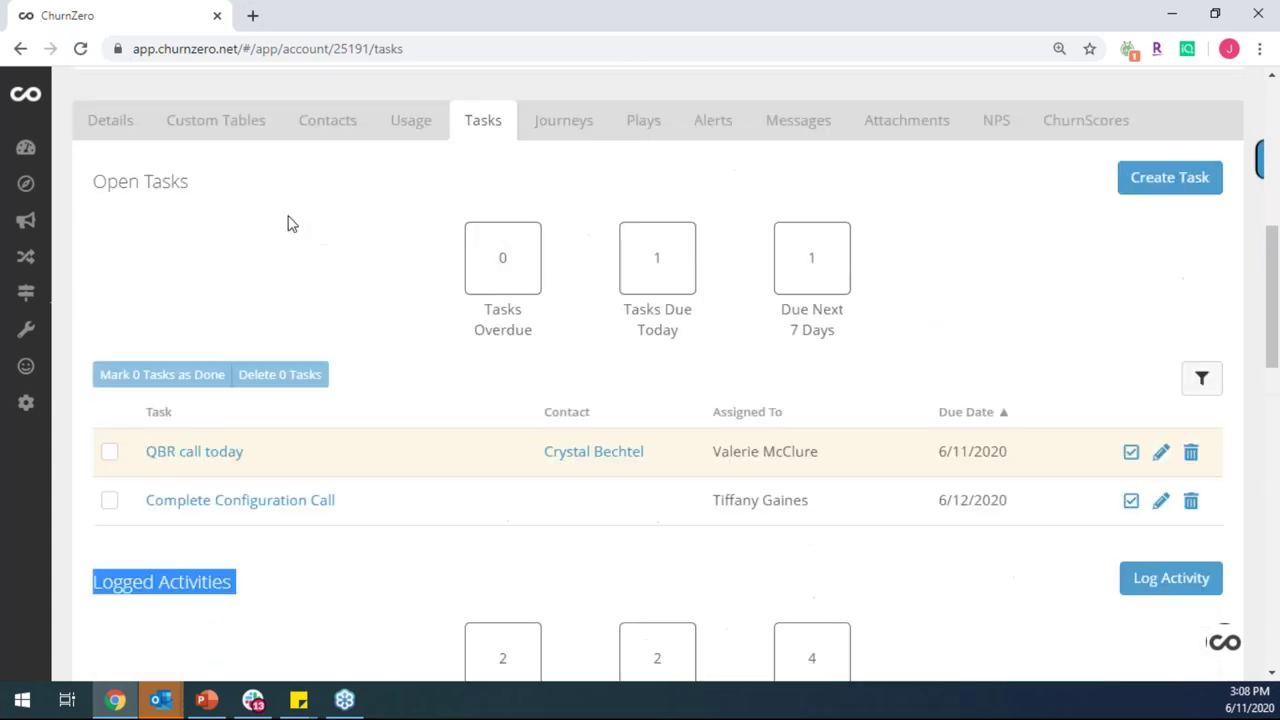
scroll(287, 224, "up", 1)
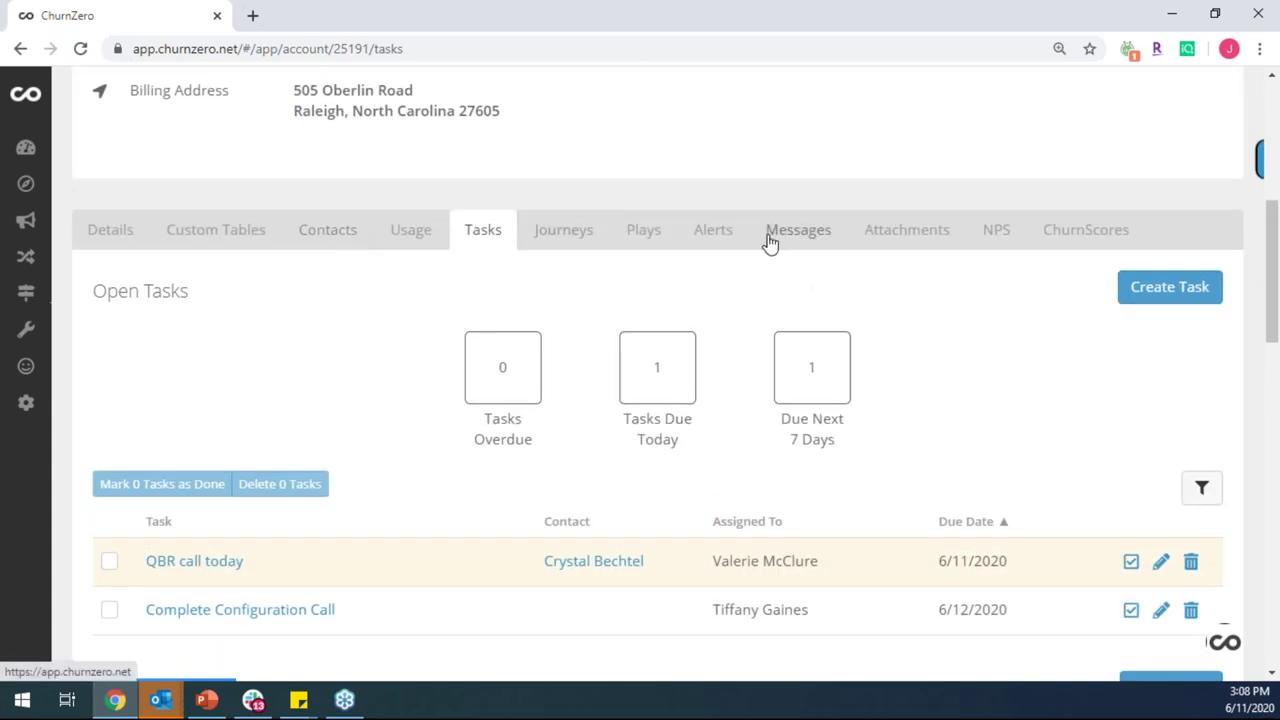
left_click(770, 240)
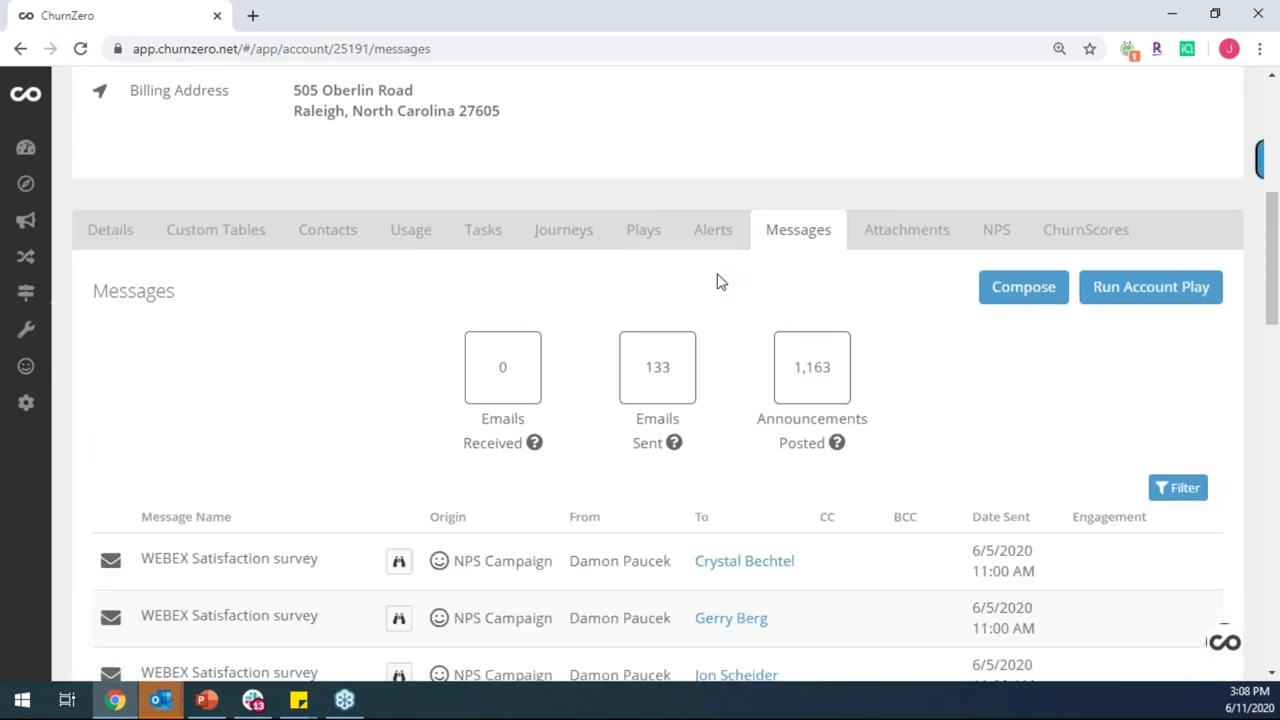
scroll(931, 200, "up", 3)
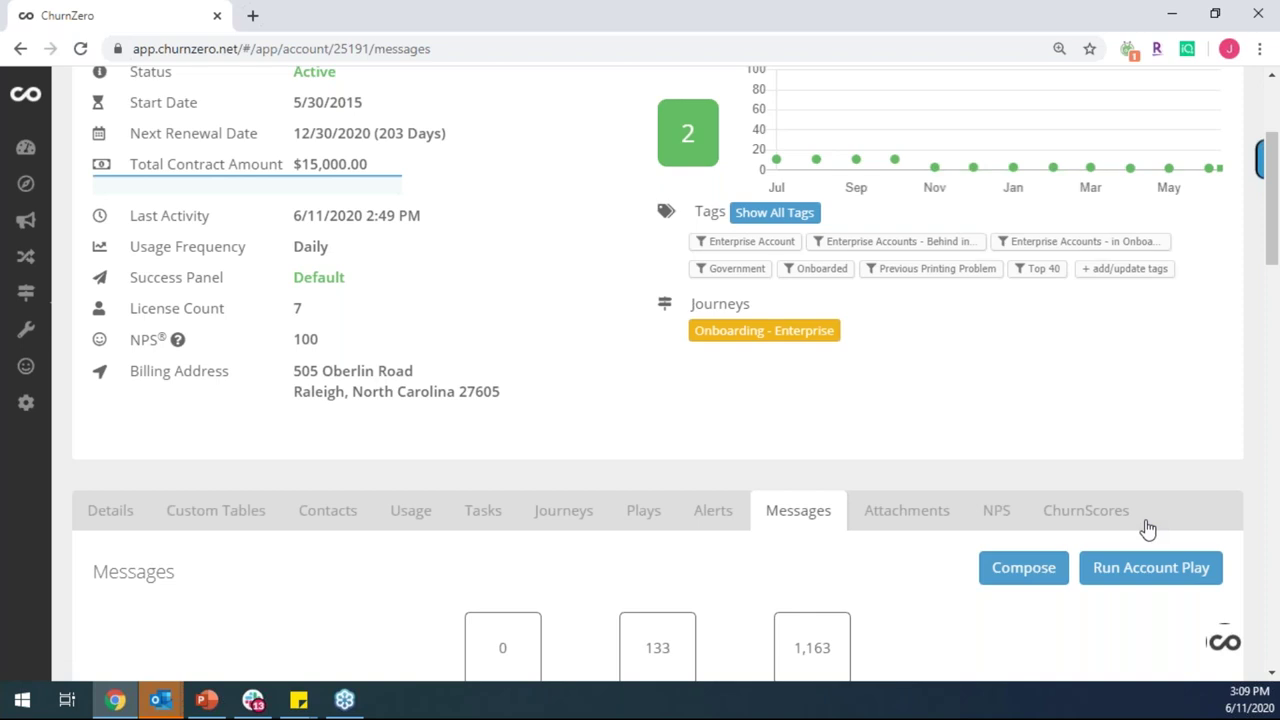
Step: Show Autism Aware's ChurnScores chart and factor table comparing 06/09 and 06/10/2020 (98/100)
left_click(1095, 515)
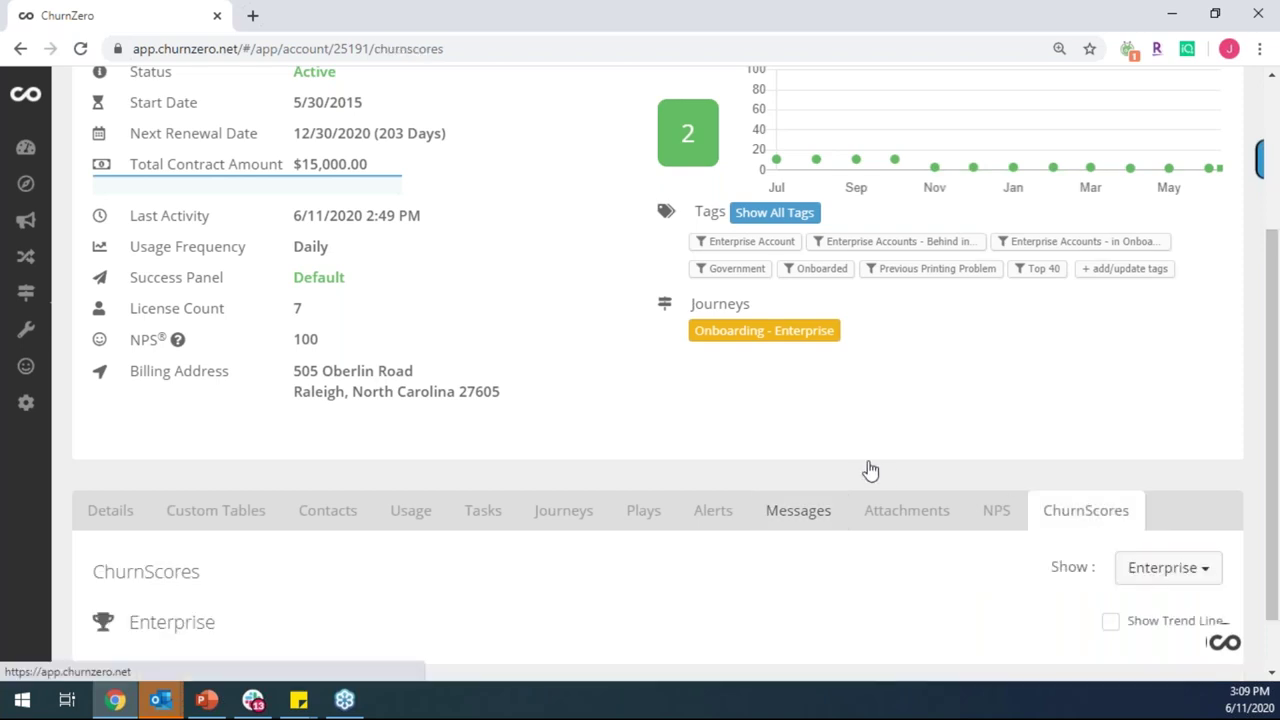
scroll(850, 460, "up", 2)
mouse_move(700, 343)
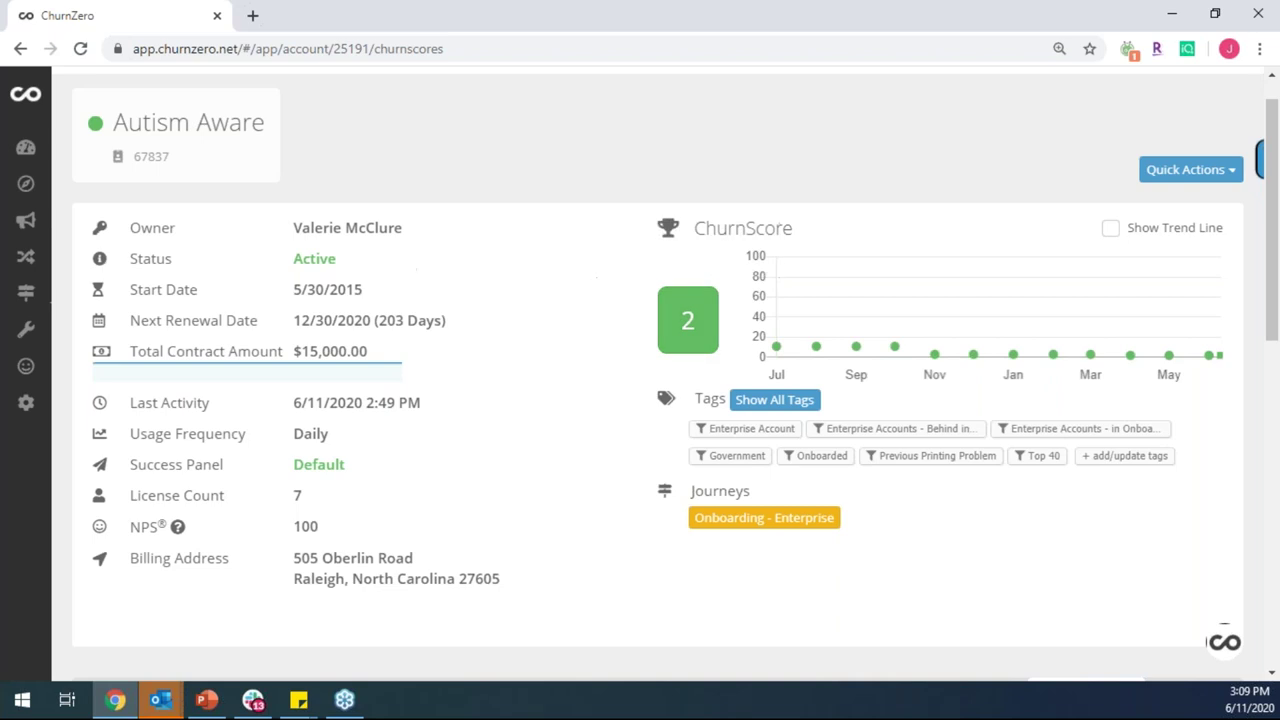
triple_click(196, 122)
left_click(640, 377)
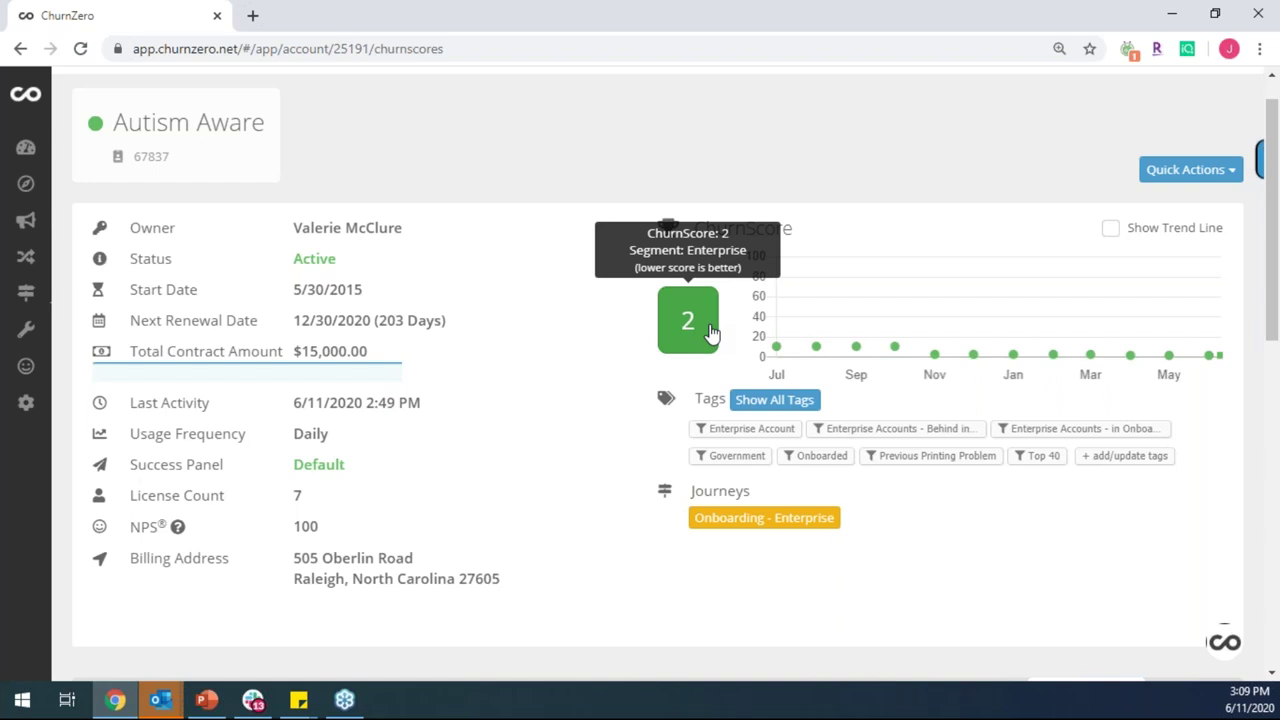
scroll(706, 350, "down", 7)
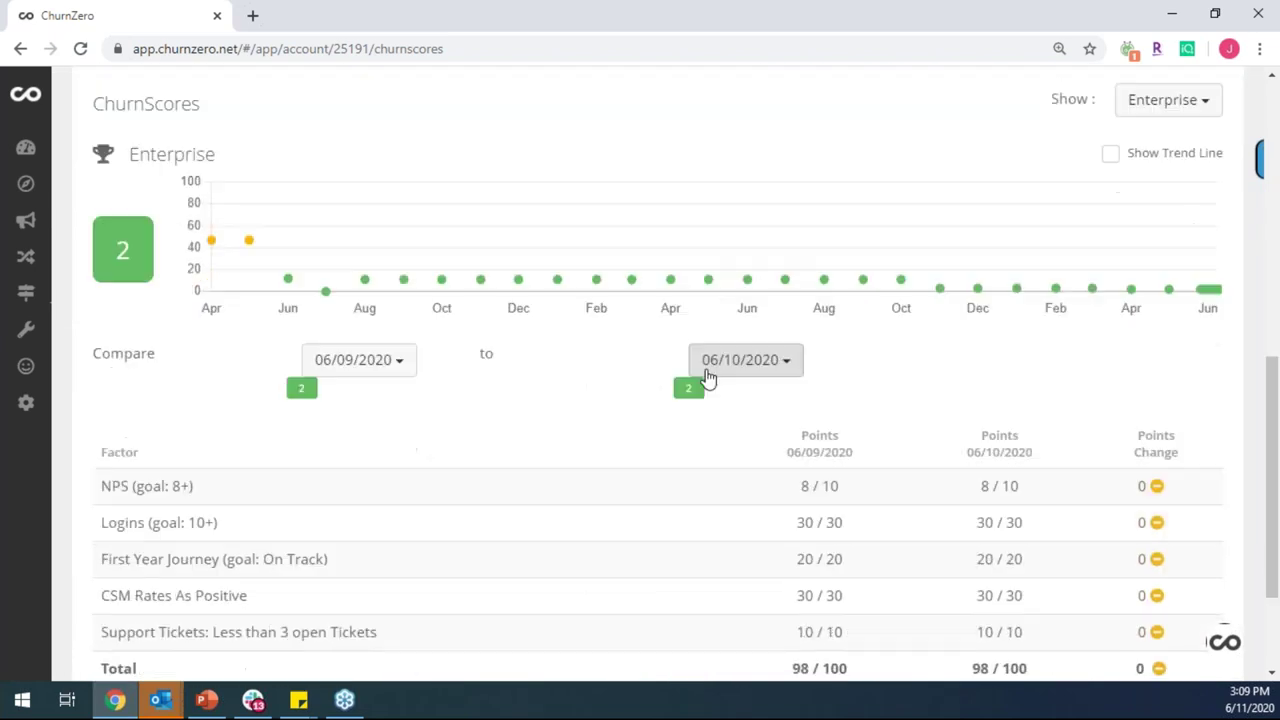
scroll(707, 375, "down", 1)
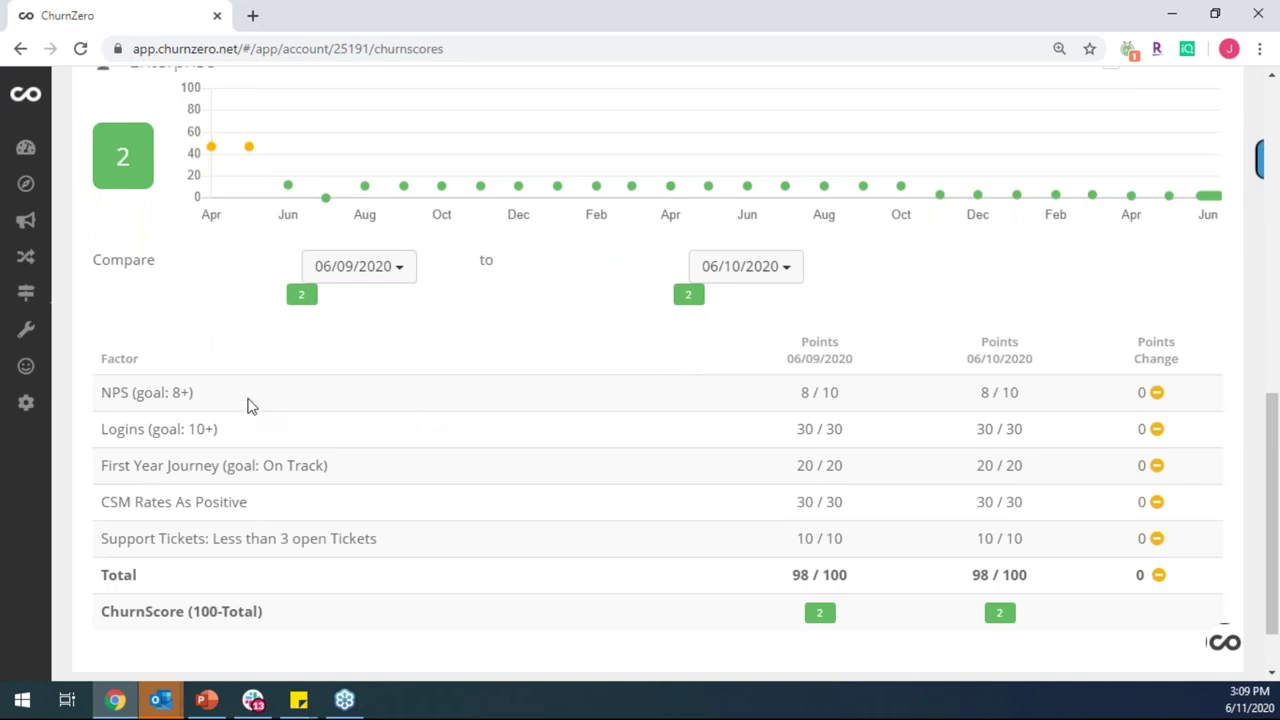
left_click_drag(194, 393, 101, 395)
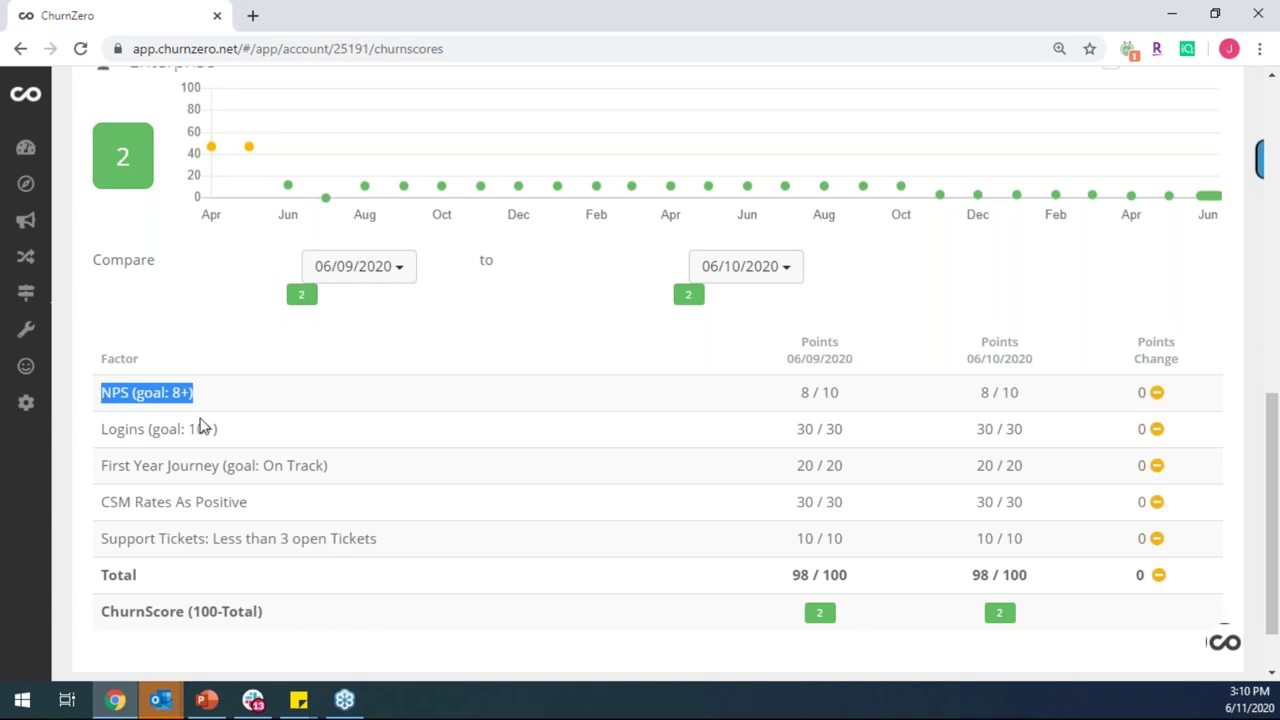
left_click_drag(244, 431, 101, 426)
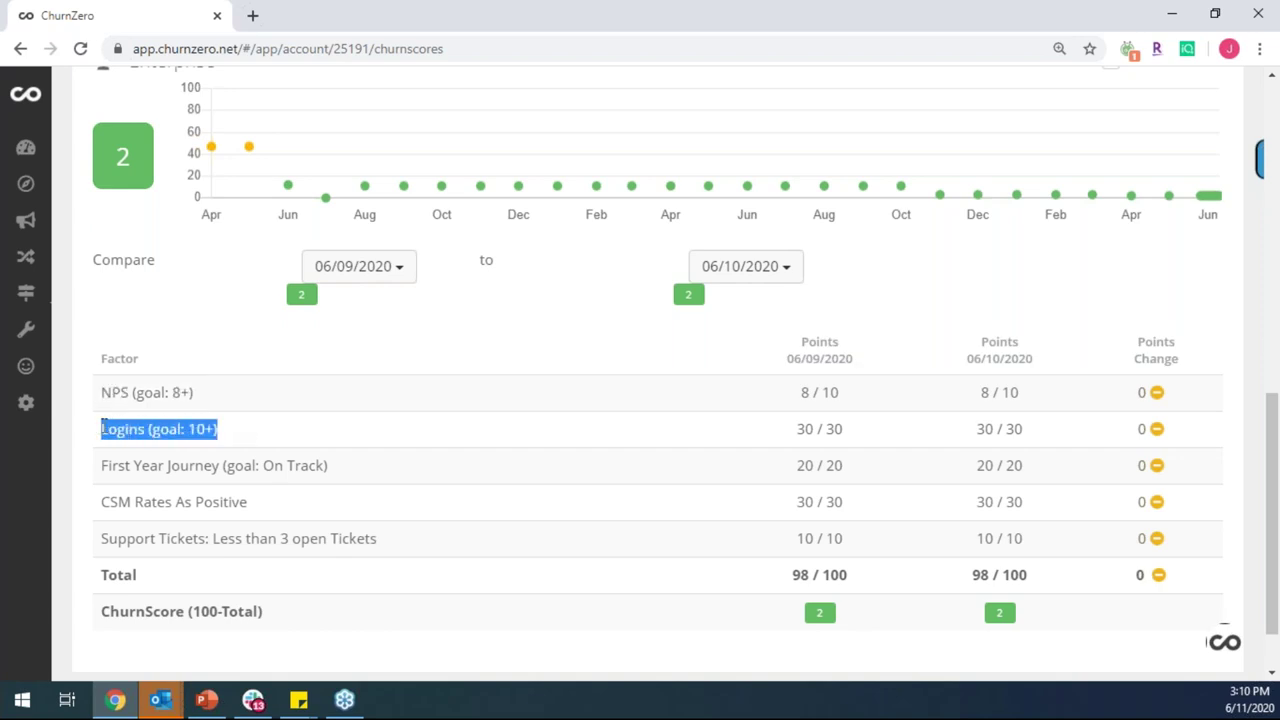
left_click(251, 433)
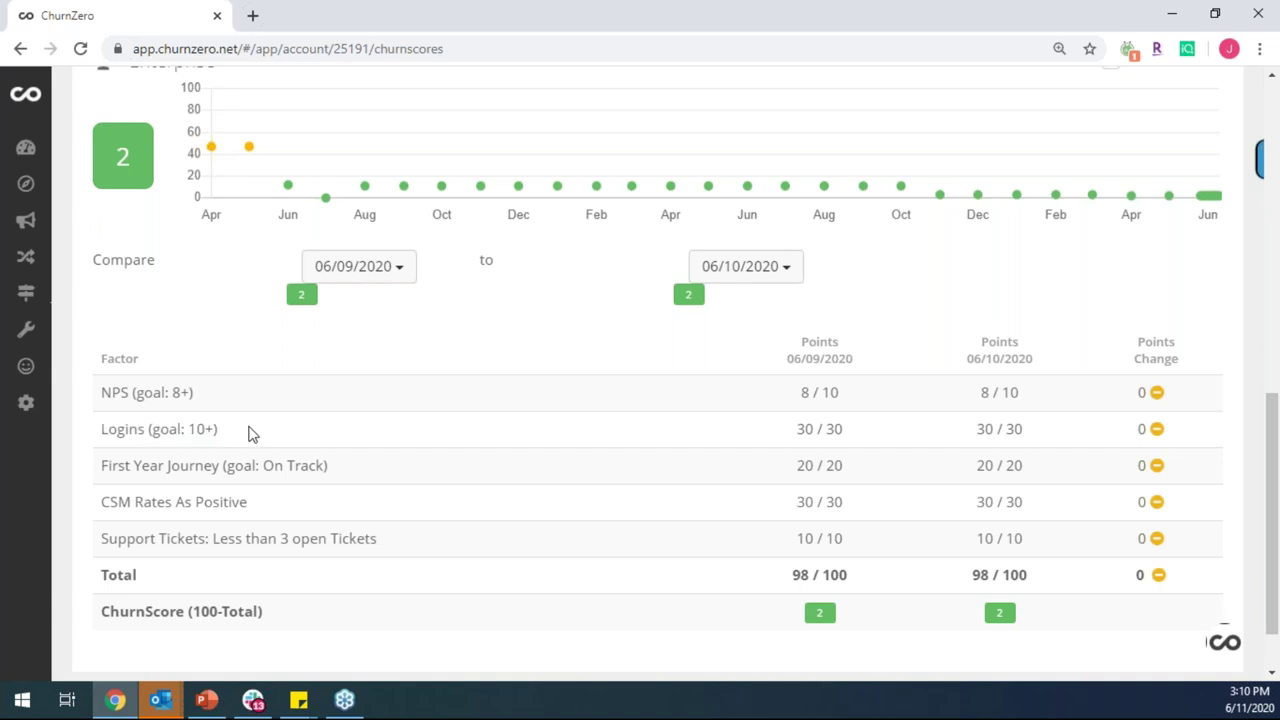
left_click_drag(336, 470, 101, 466)
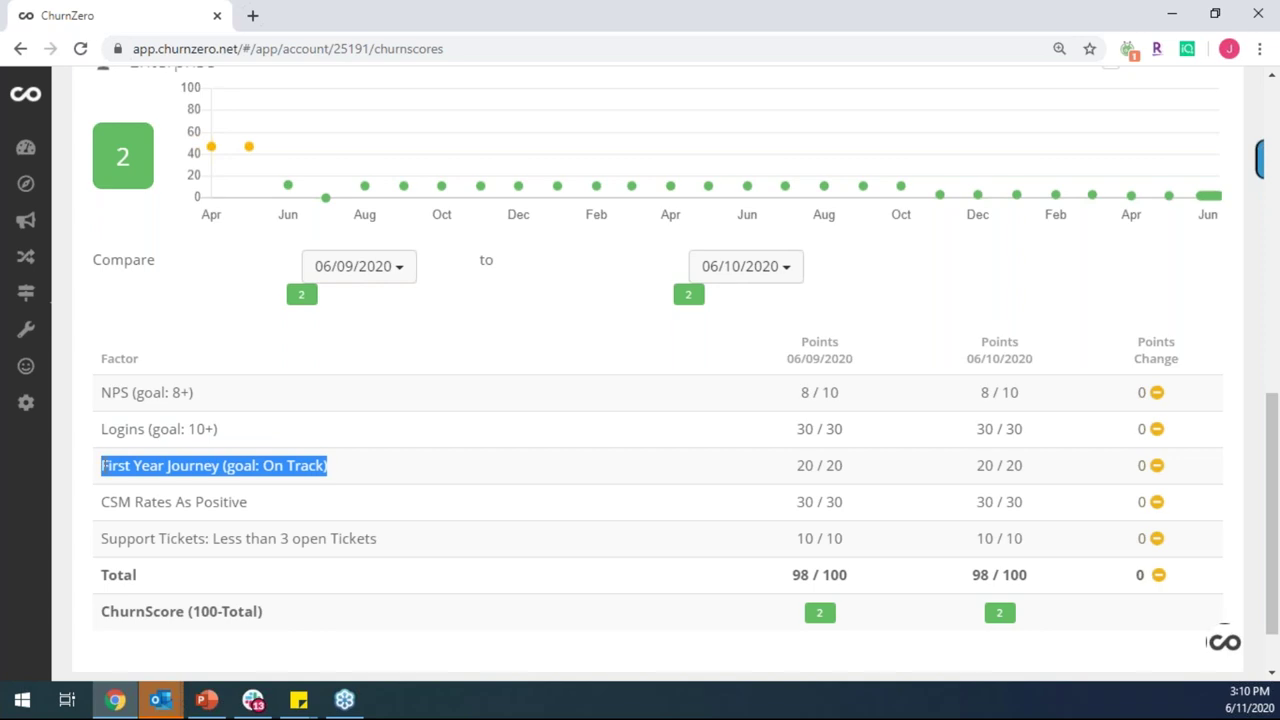
left_click(259, 508)
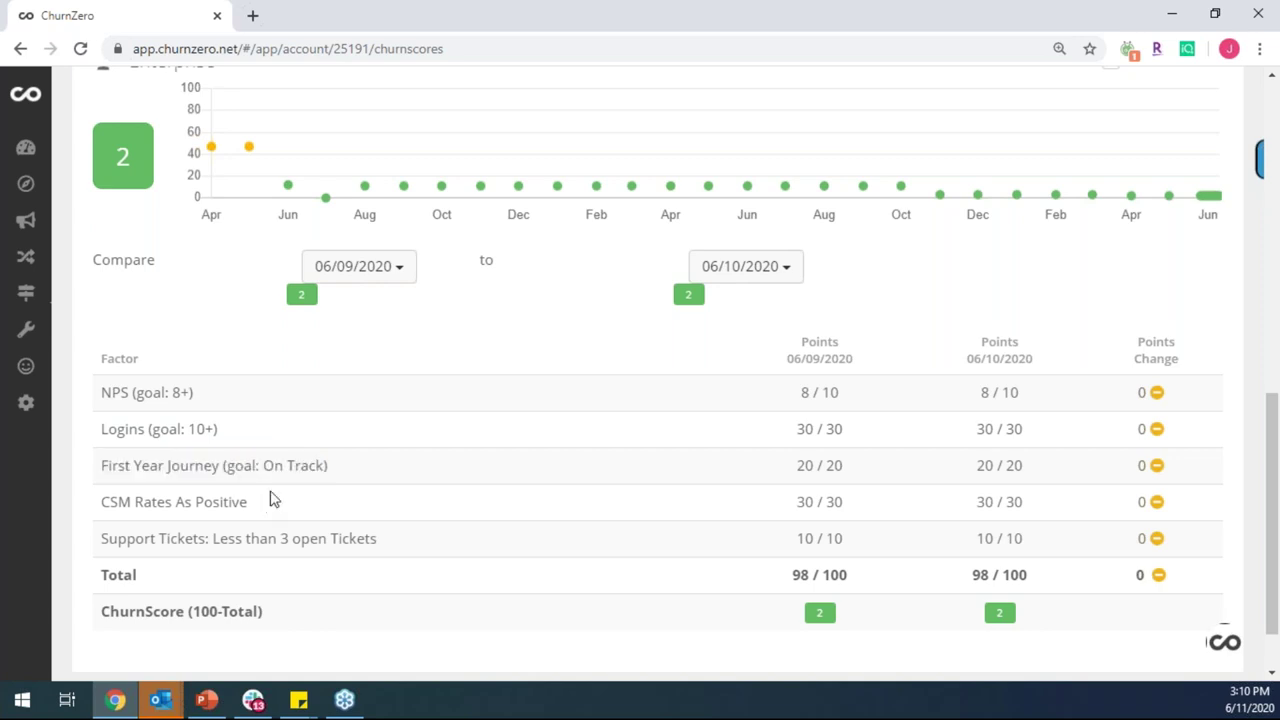
scroll(163, 171, "up", 1)
double_click(160, 146)
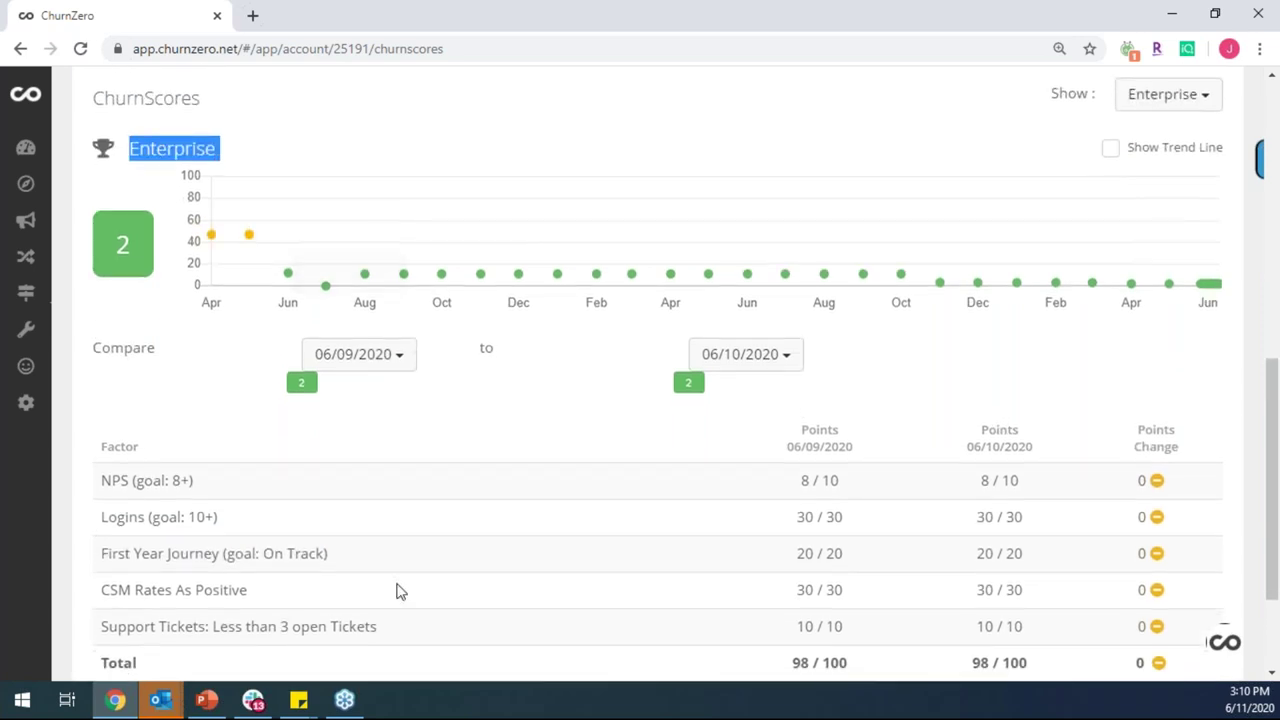
scroll(257, 514, "down", 1)
left_click_drag(257, 512, 95, 503)
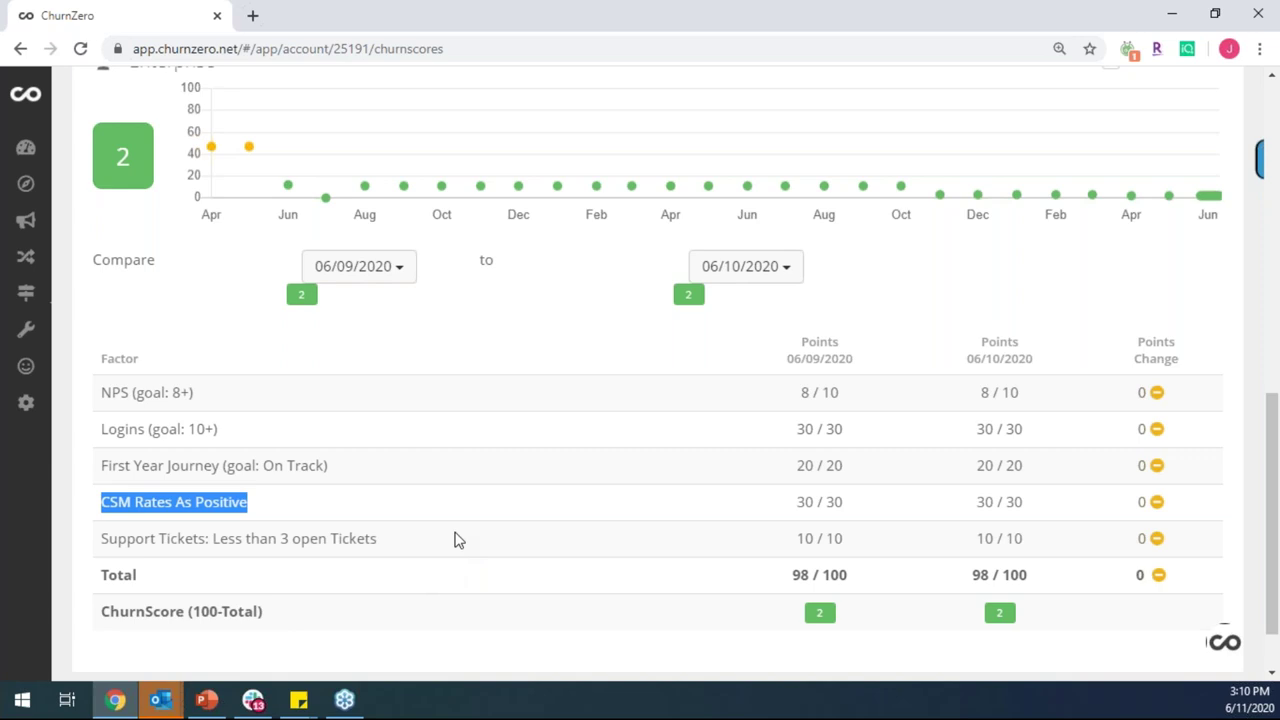
left_click_drag(446, 545, 101, 545)
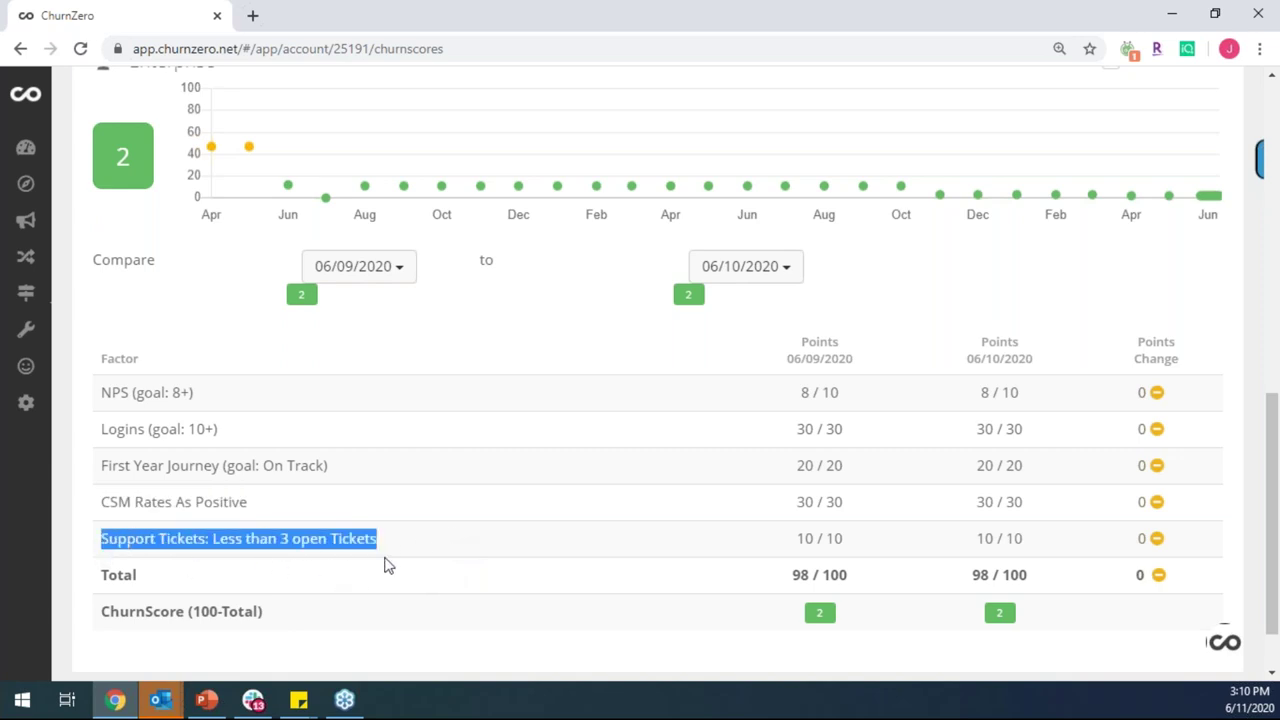
left_click(481, 474)
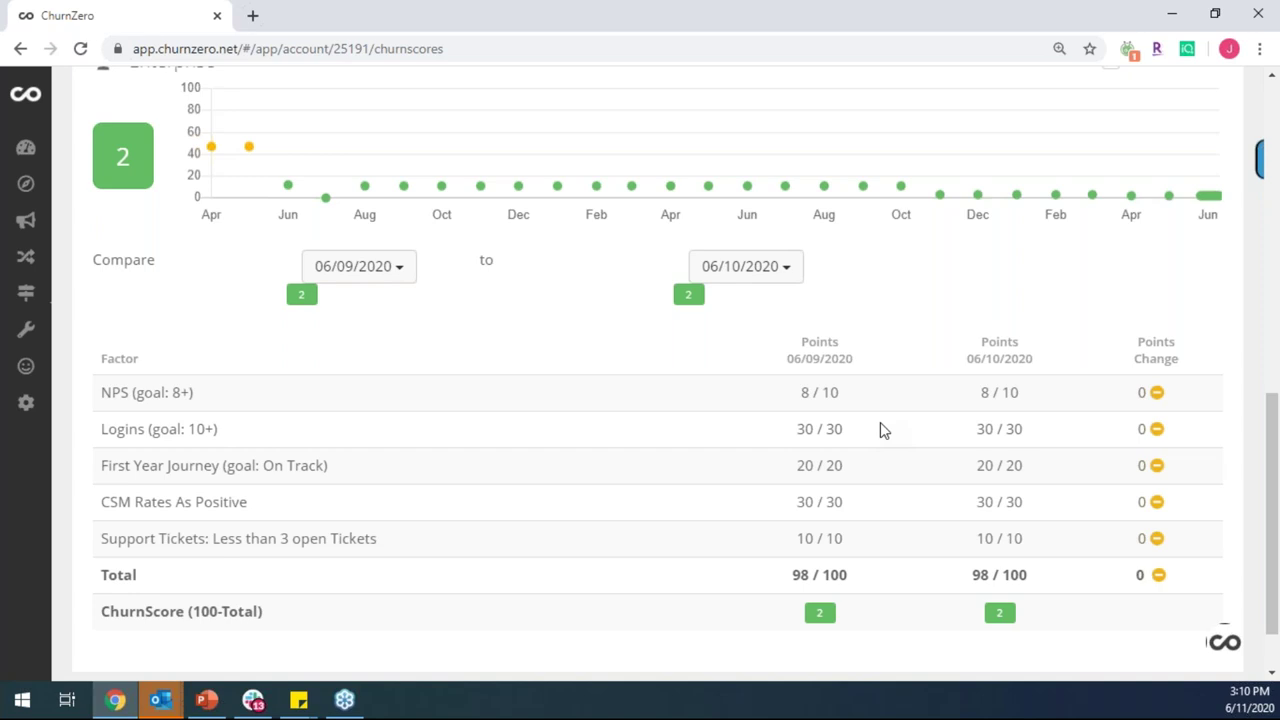
scroll(894, 451, "up", 1)
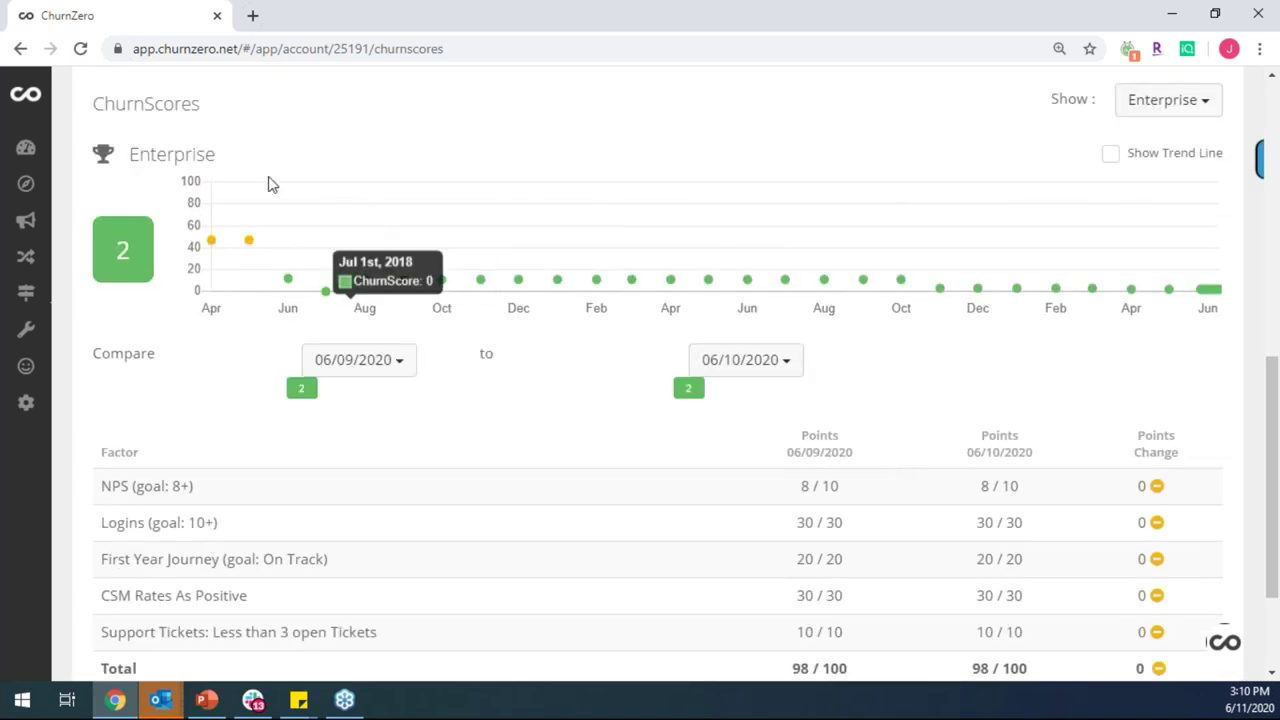
double_click(173, 155)
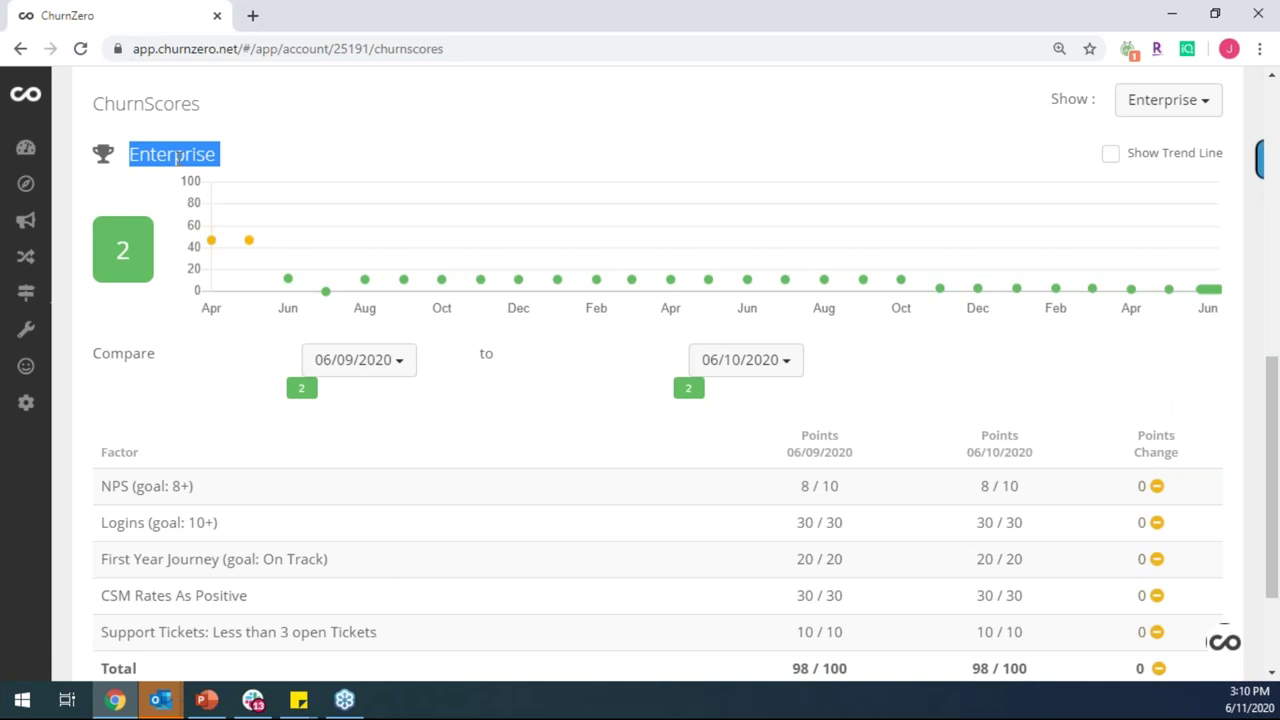
left_click(522, 482)
scroll(603, 549, "up", 2)
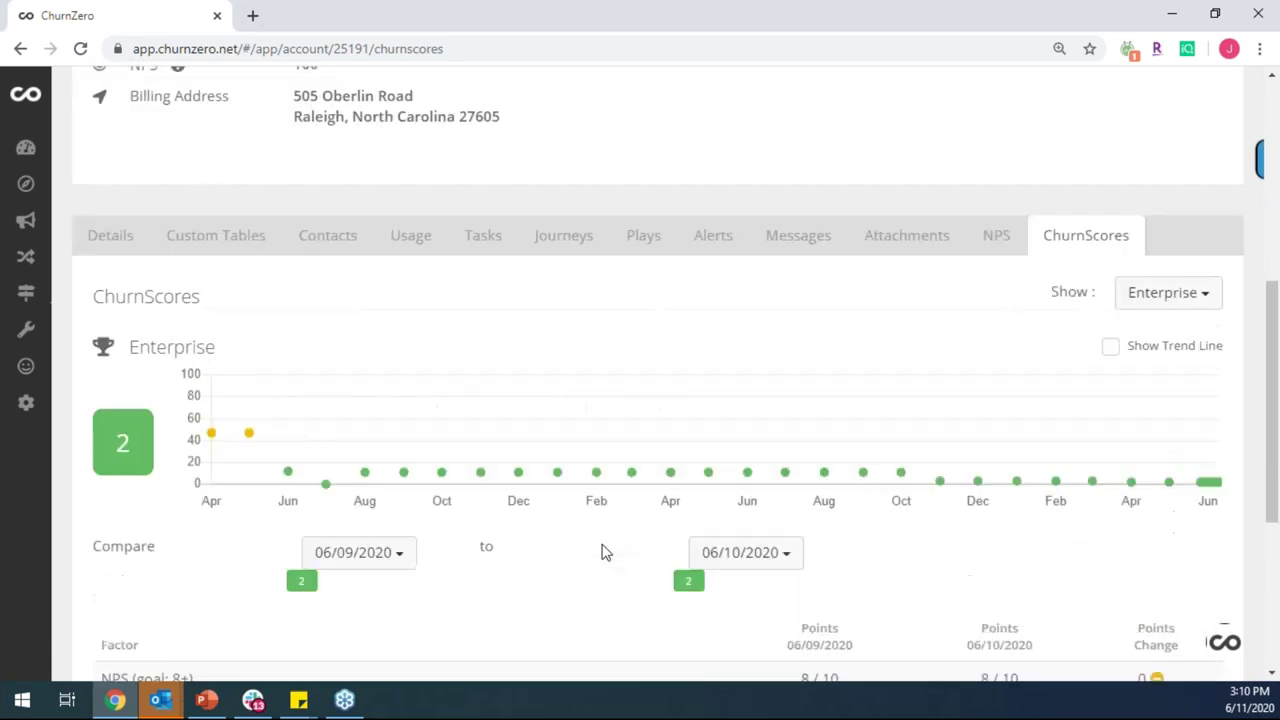
scroll(603, 549, "up", 5)
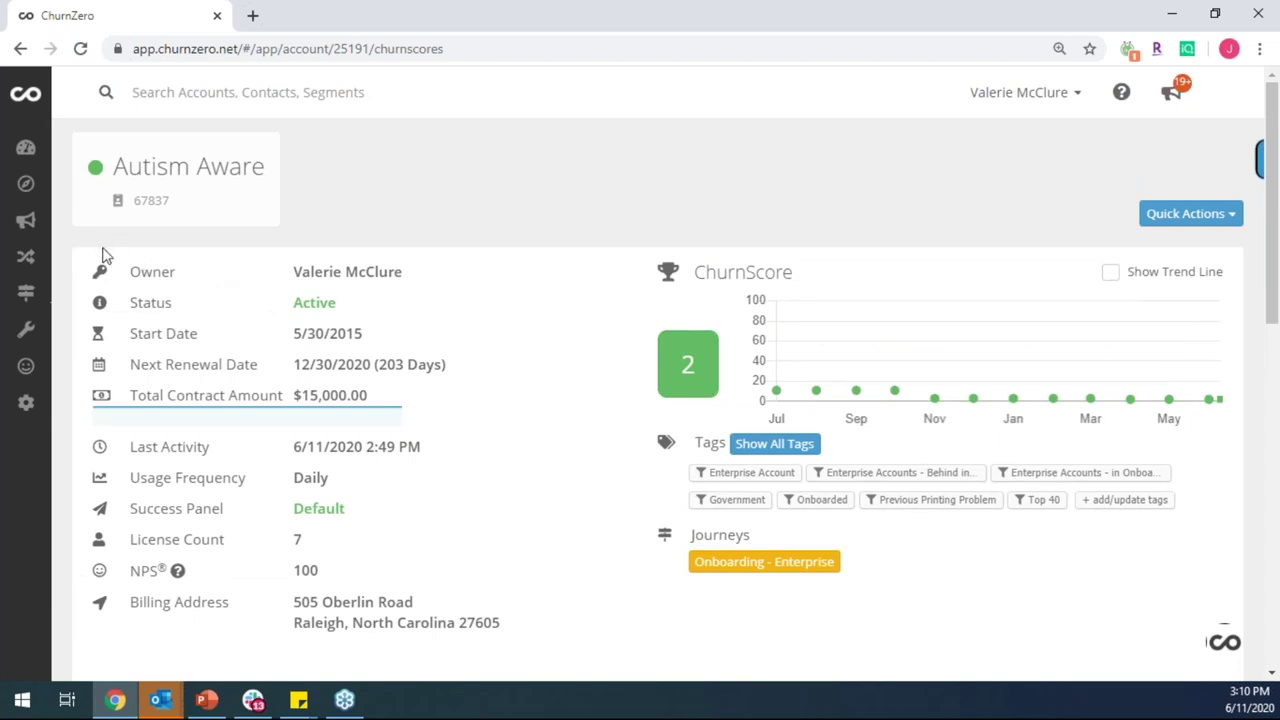
mouse_move(32, 228)
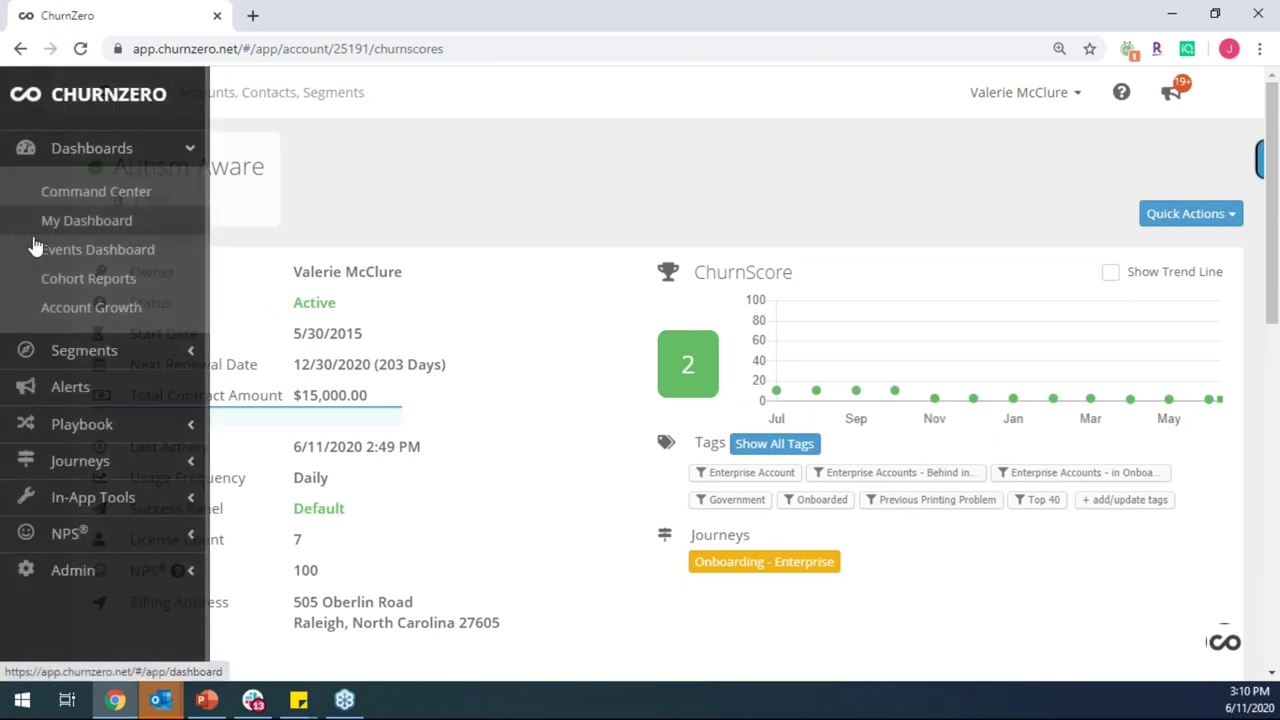